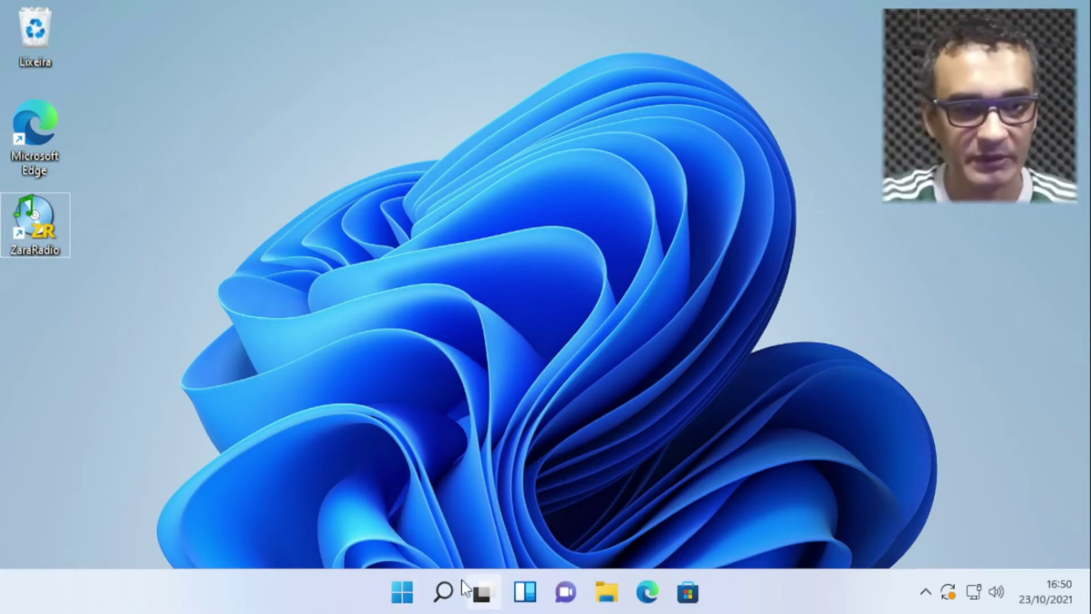
Step: Preview the virtual desktops in Task View and open the Windows widgets
mouse_move(449, 593)
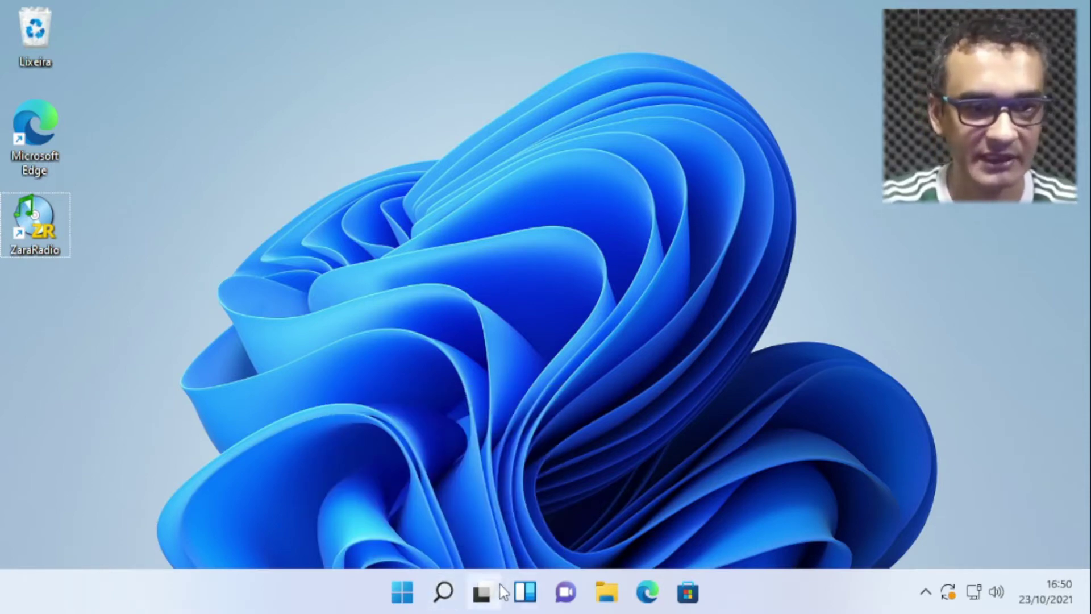
mouse_move(496, 595)
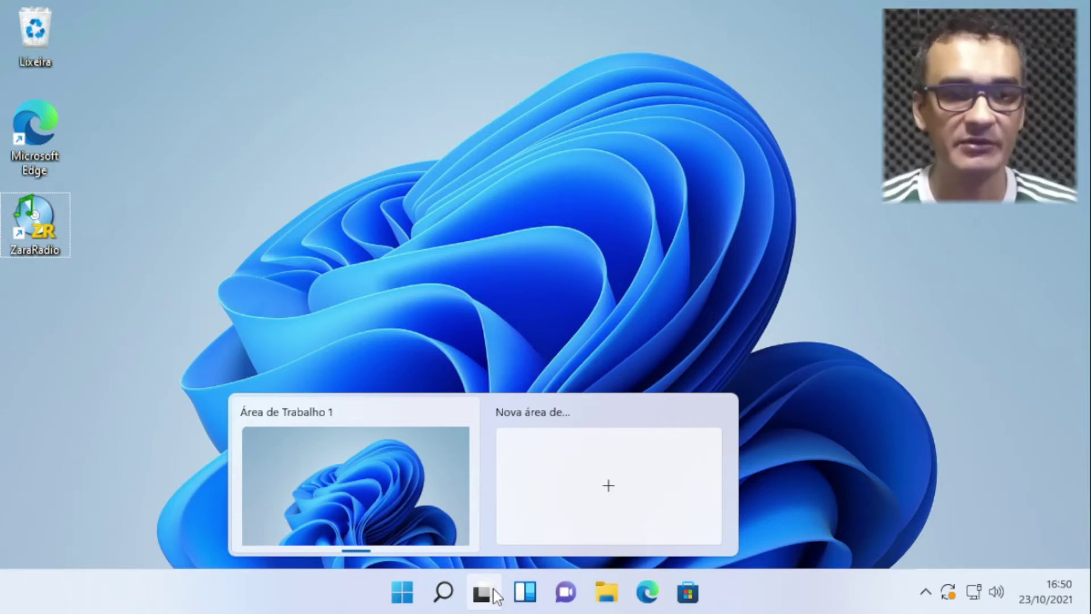
left_click(524, 593)
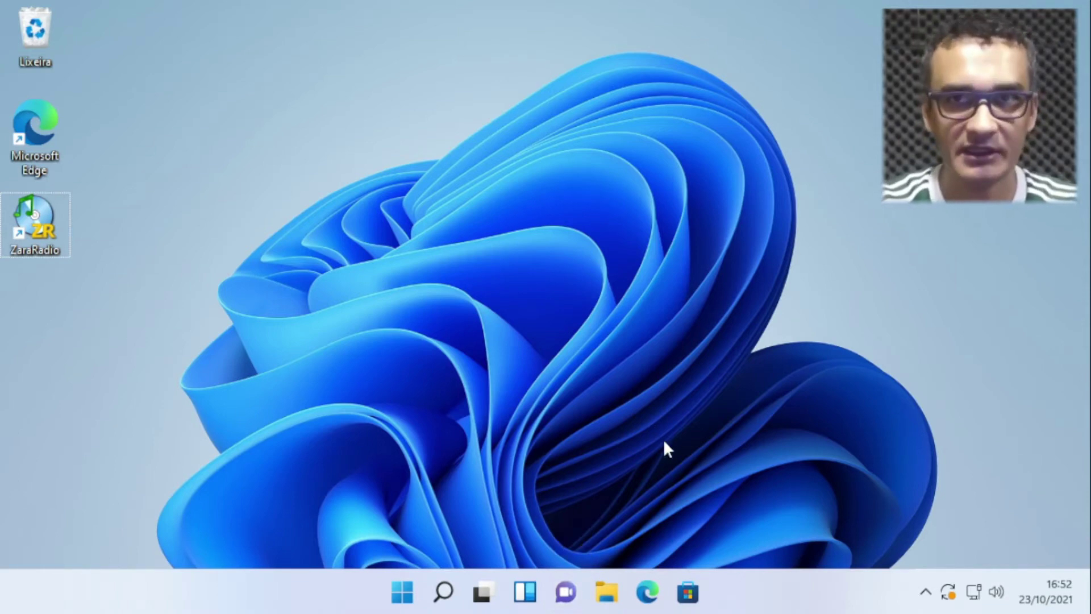
Step: Open File Explorer to view the Quick access folders, and close its window
left_click(606, 592)
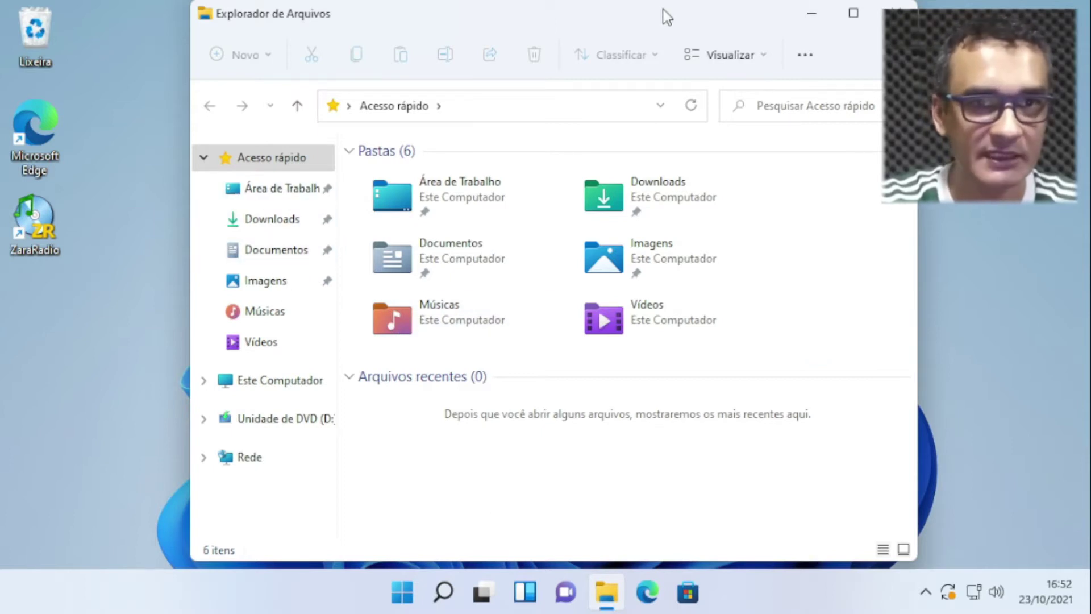
left_click_drag(665, 17, 665, 24)
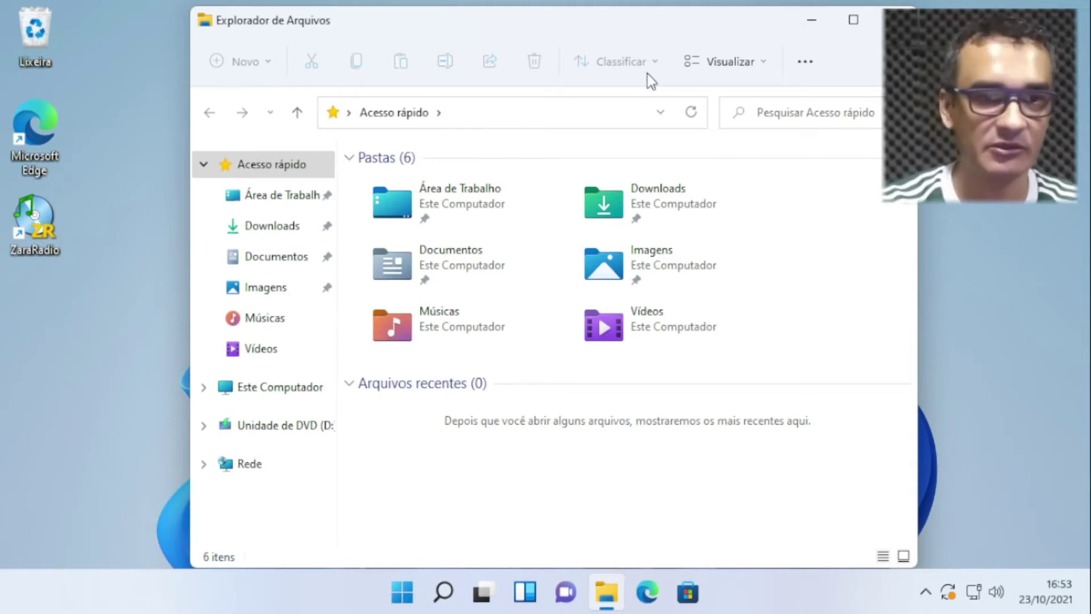
key("alt+F4")
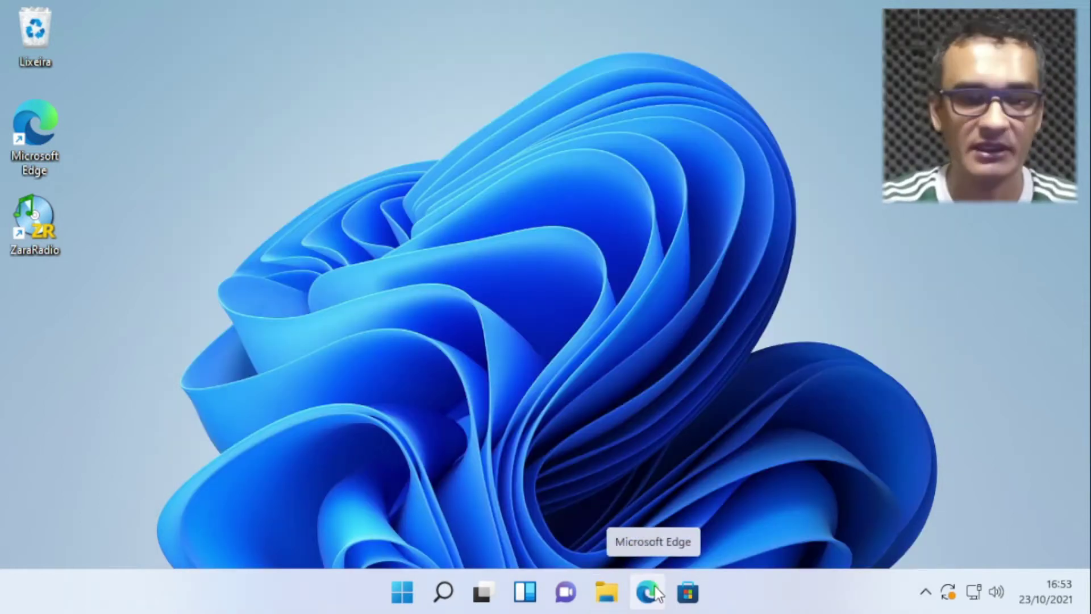
Step: Open the Microsoft Store and look through the home page's featured content, free apps, essential apps, music and new films
left_click(701, 590)
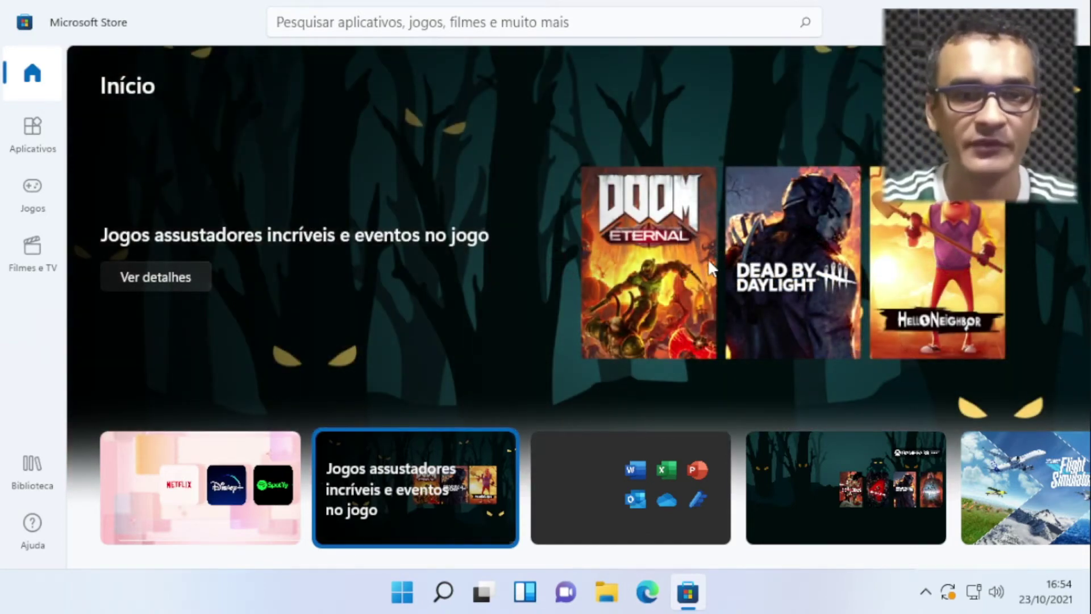
scroll(512, 267, "down", 2)
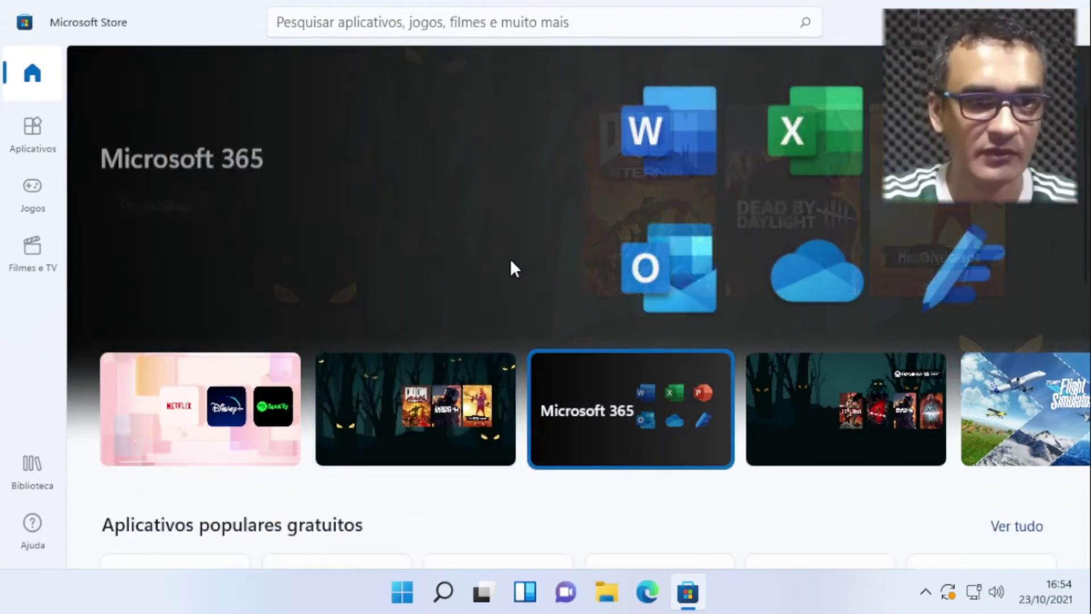
scroll(511, 264, "down", 5)
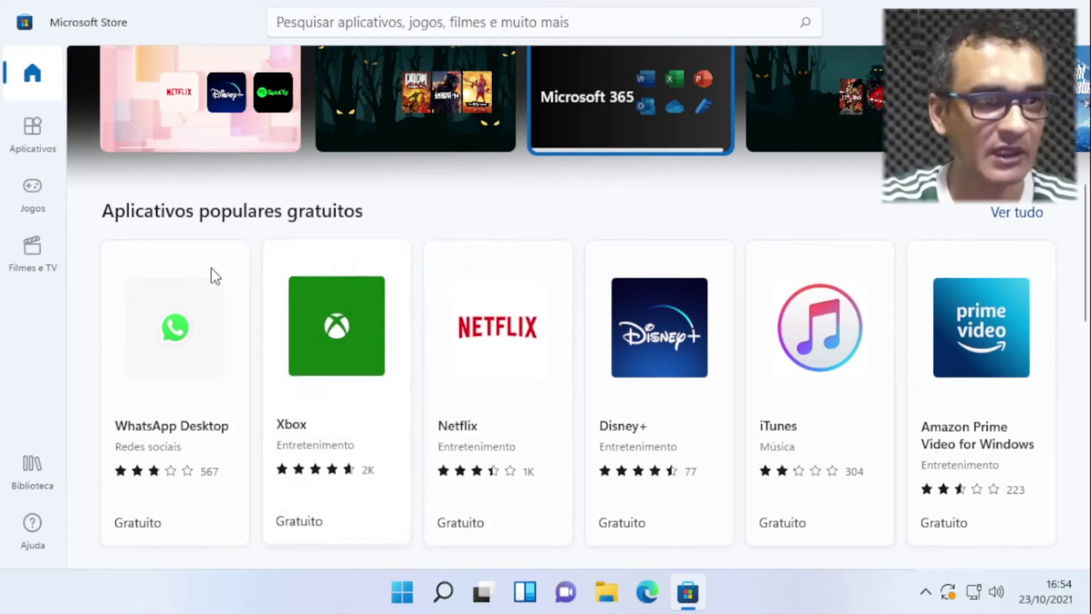
scroll(424, 188, "down", 12)
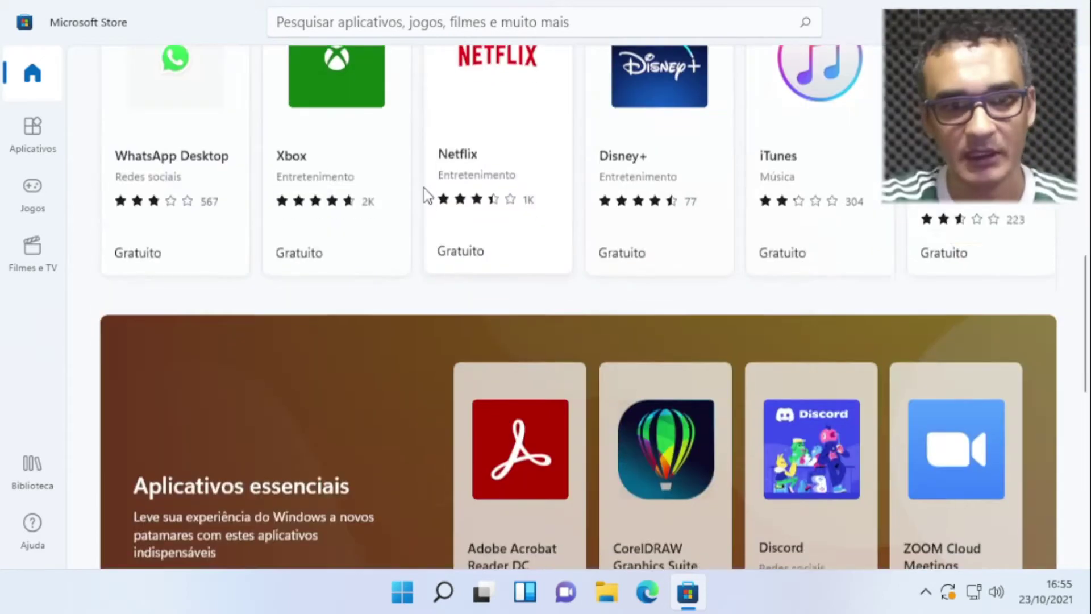
scroll(426, 196, "down", 4)
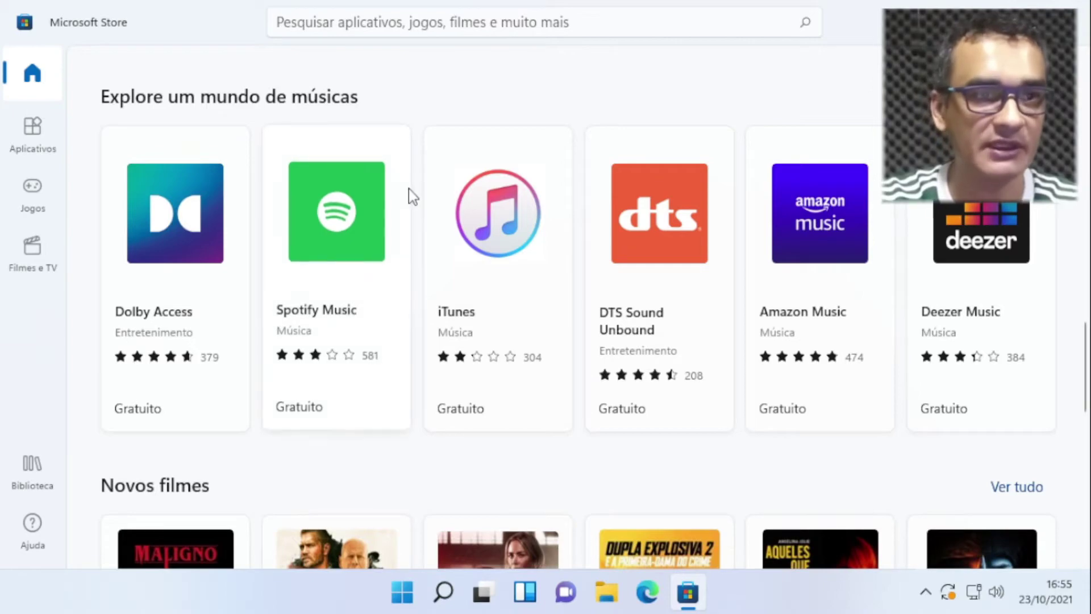
scroll(409, 190, "down", 3)
scroll(408, 188, "down", 10)
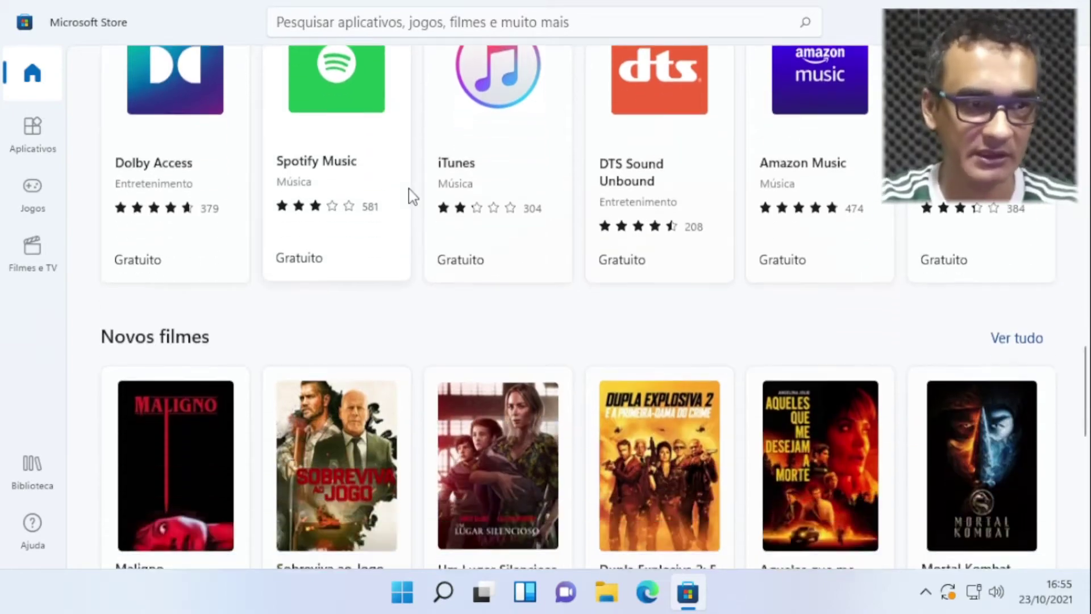
scroll(438, 184, "up", 10)
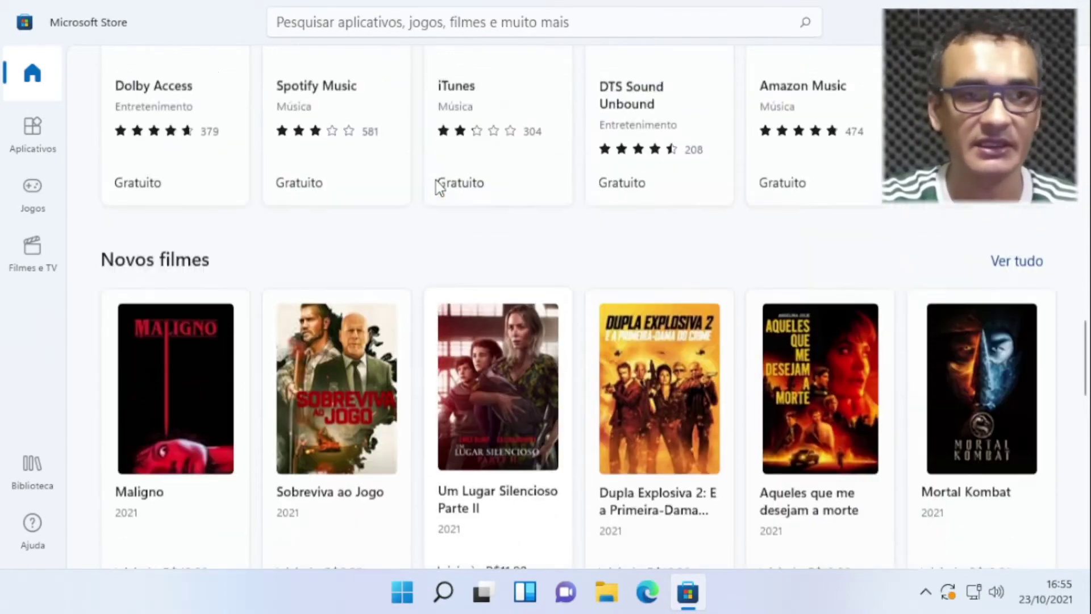
scroll(435, 182, "up", 10)
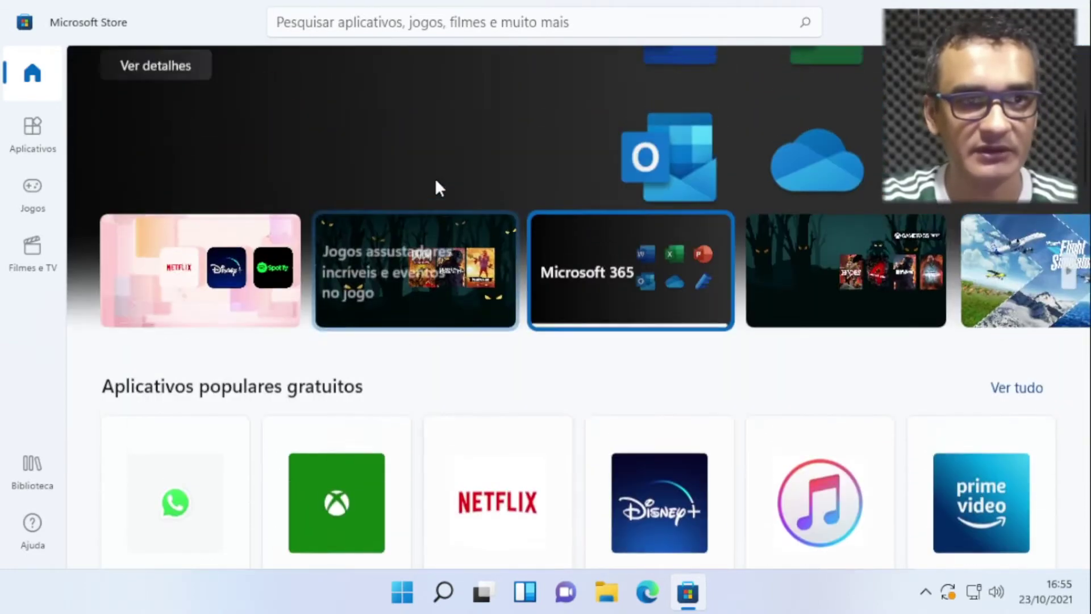
scroll(436, 182, "down", 10)
scroll(688, 329, "up", 10)
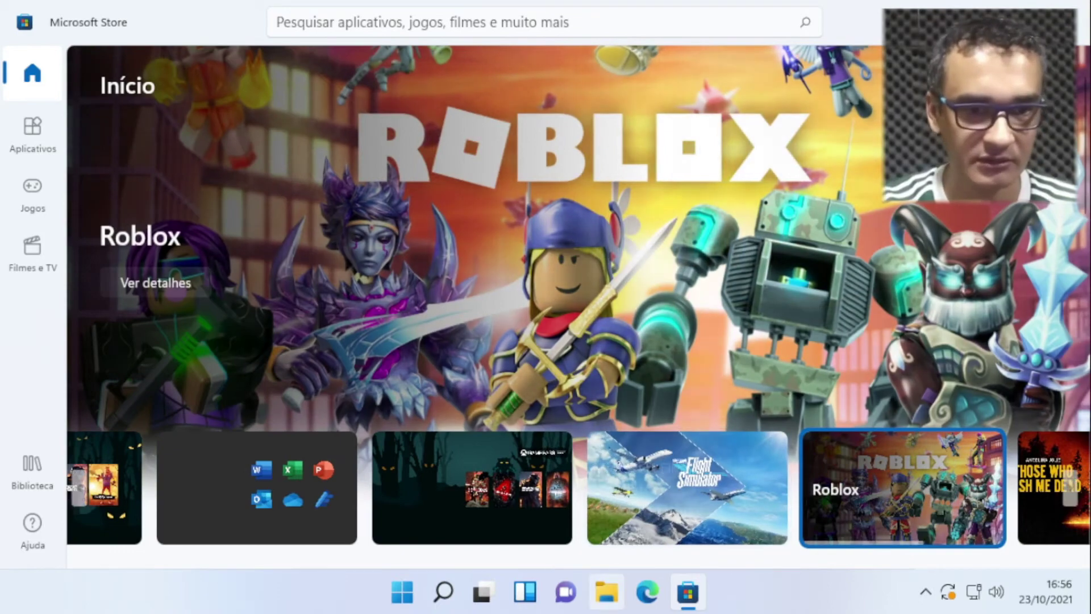
left_click(689, 607)
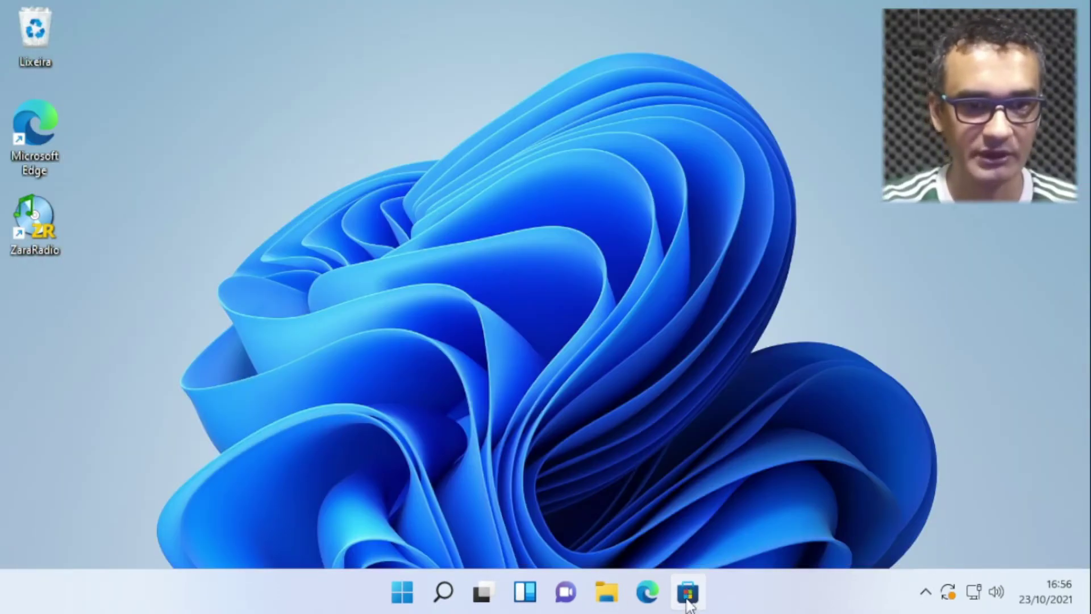
left_click(695, 594)
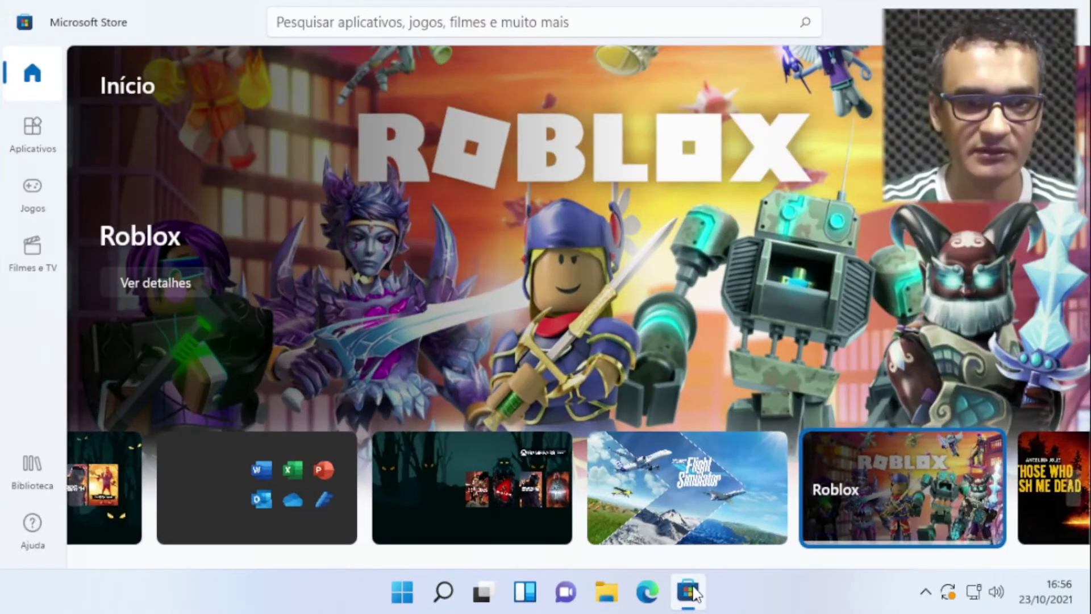
Step: Look up Instagram in the Microsoft Store, review its app page's screenshots and description, and leave the Store
left_click(439, 27)
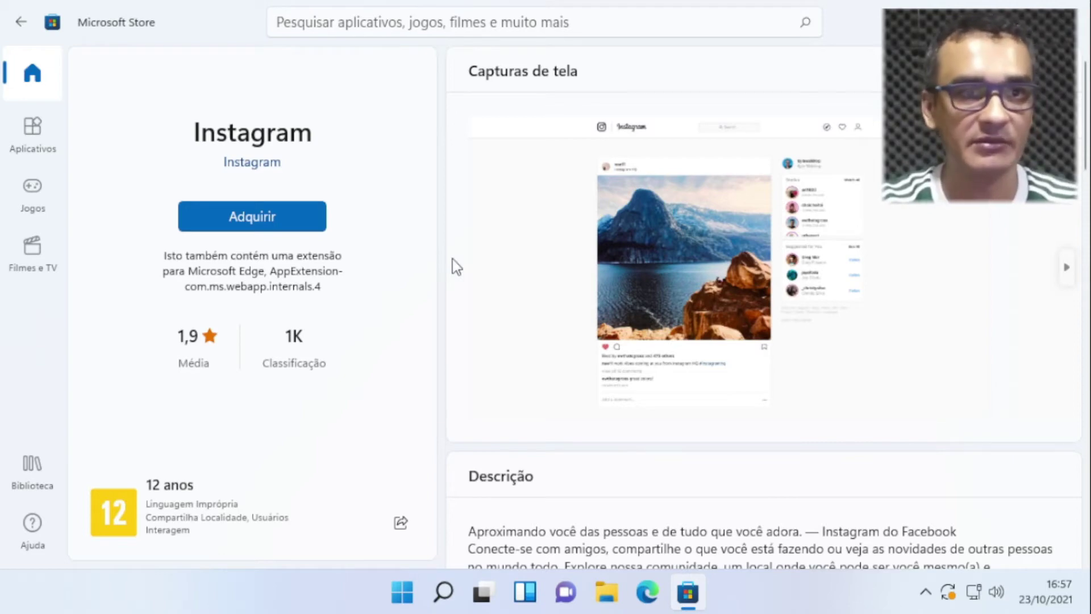
scroll(456, 270, "down", 2)
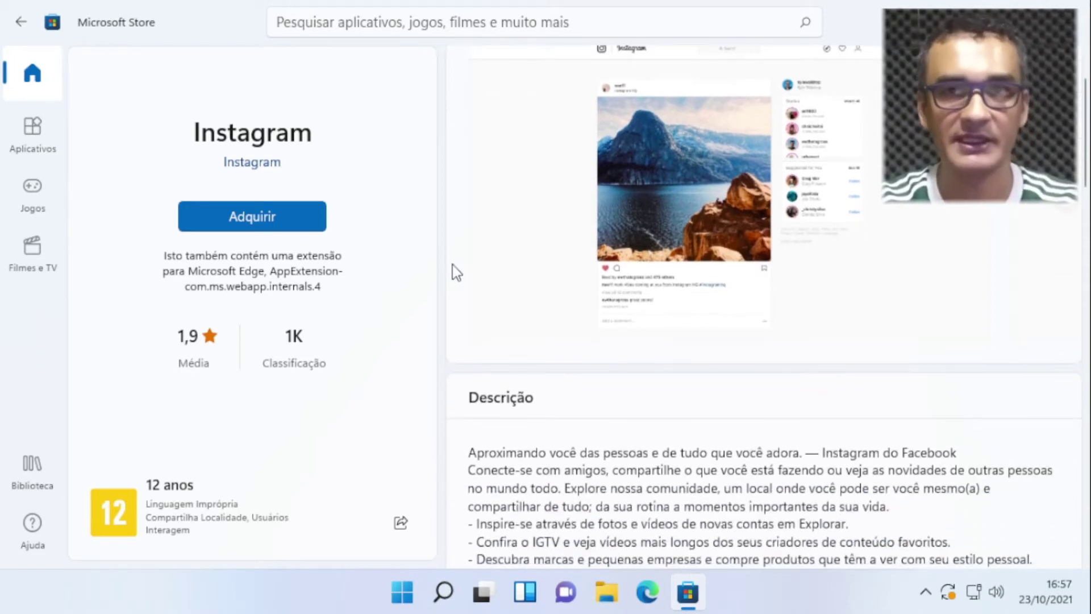
scroll(454, 271, "up", 1)
key("alt+F4")
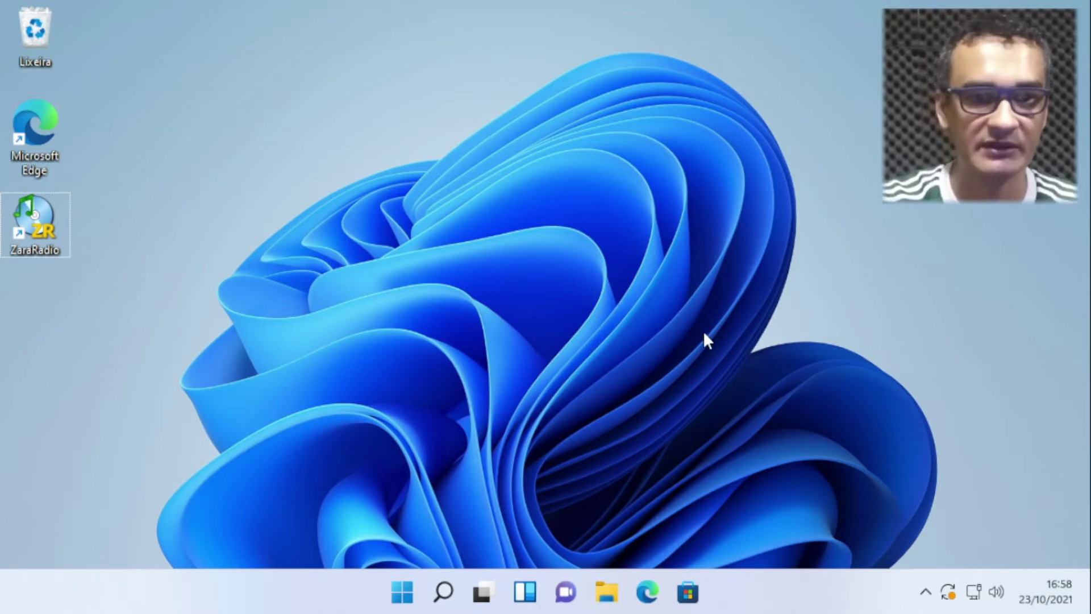
Step: View the Desktop, Downloads, Documents and Este Computador locations in File Explorer, and put the window away
left_click(616, 595)
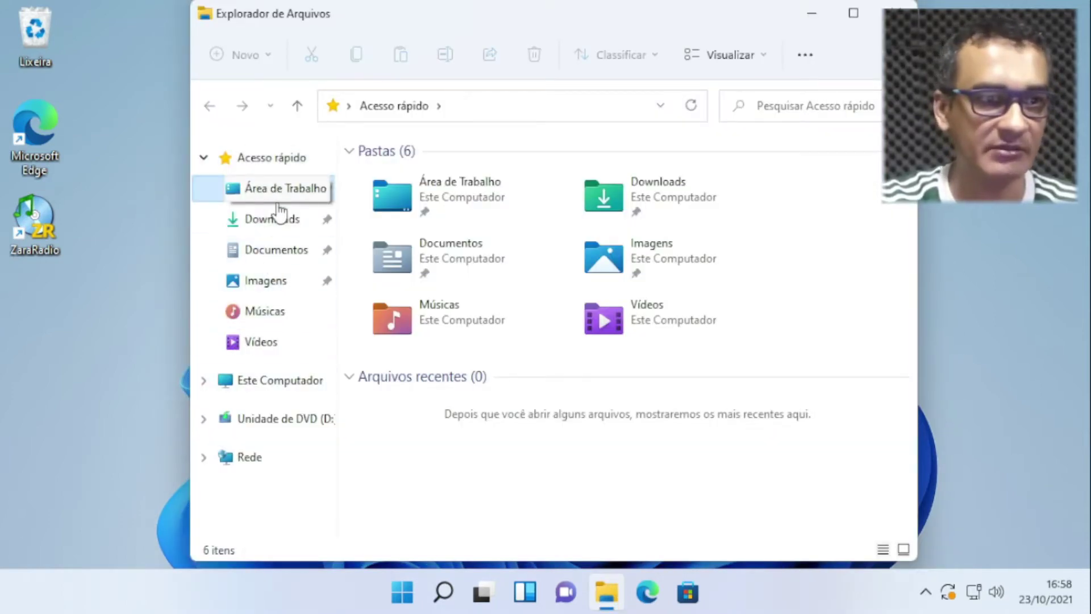
left_click(279, 193)
left_click(275, 226)
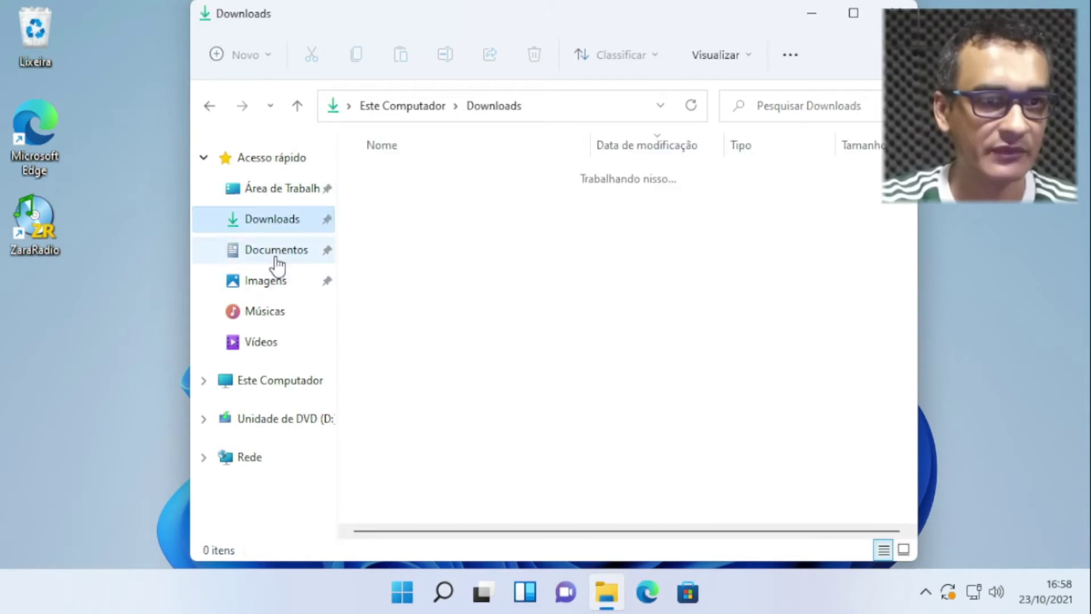
left_click(275, 256)
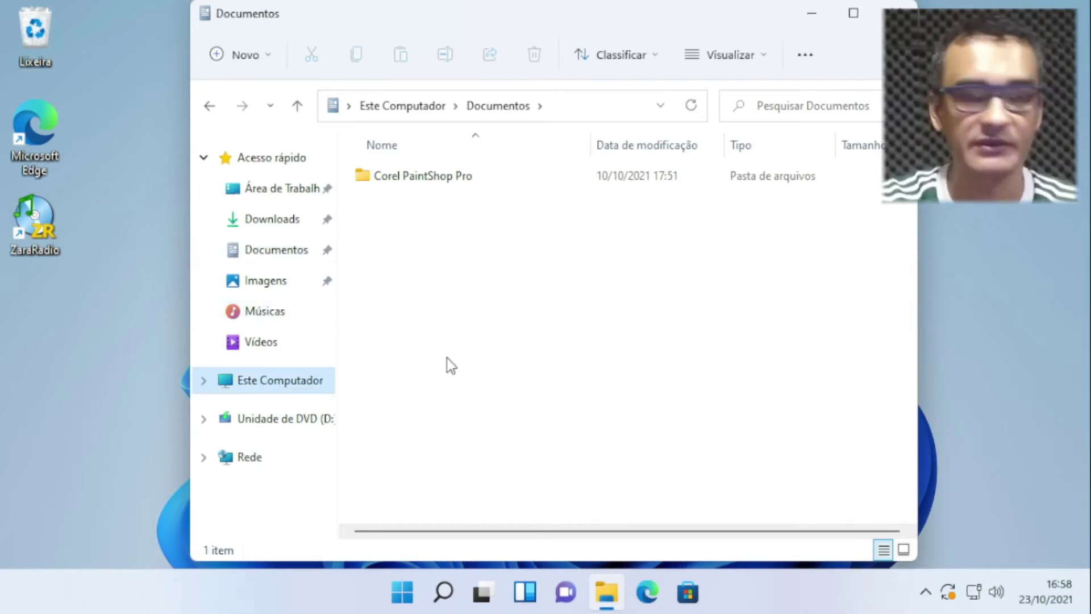
left_click(287, 387)
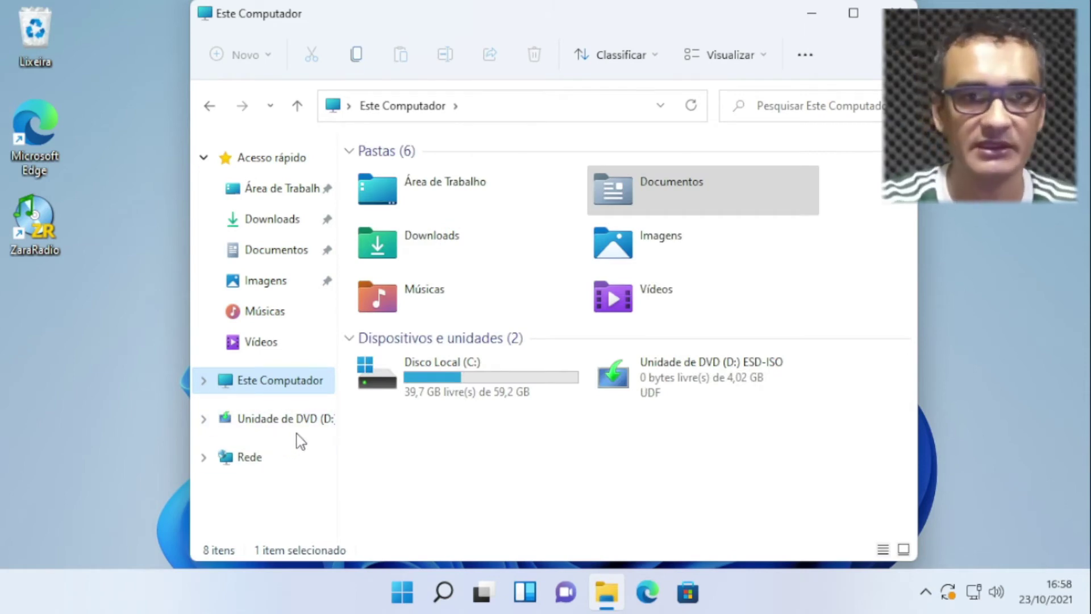
left_click(812, 12)
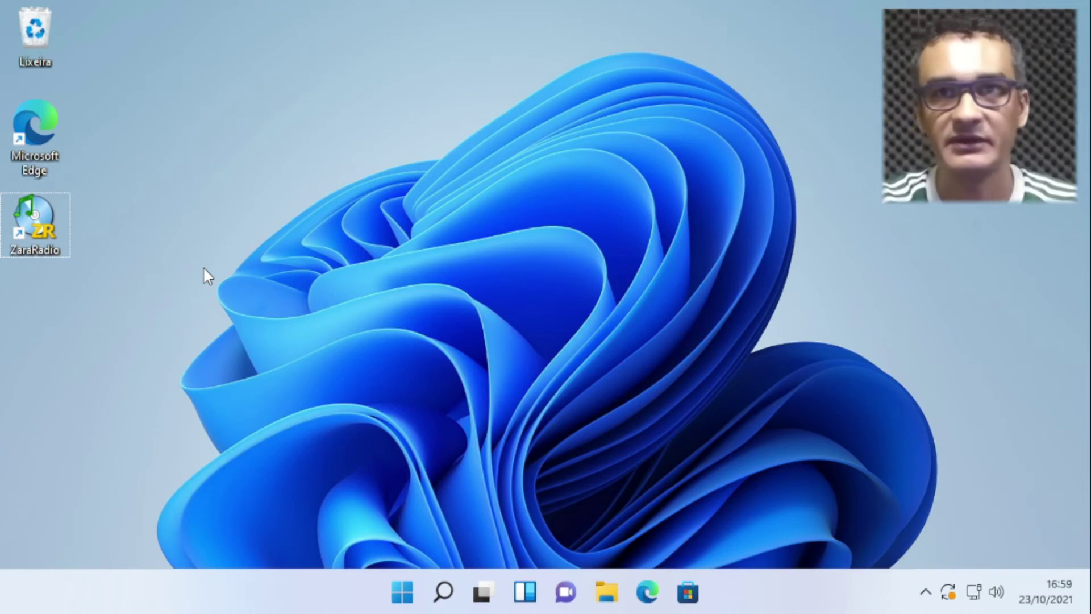
Step: Open the Start menu and look through the alphabetical list of all installed applications
left_click(392, 580)
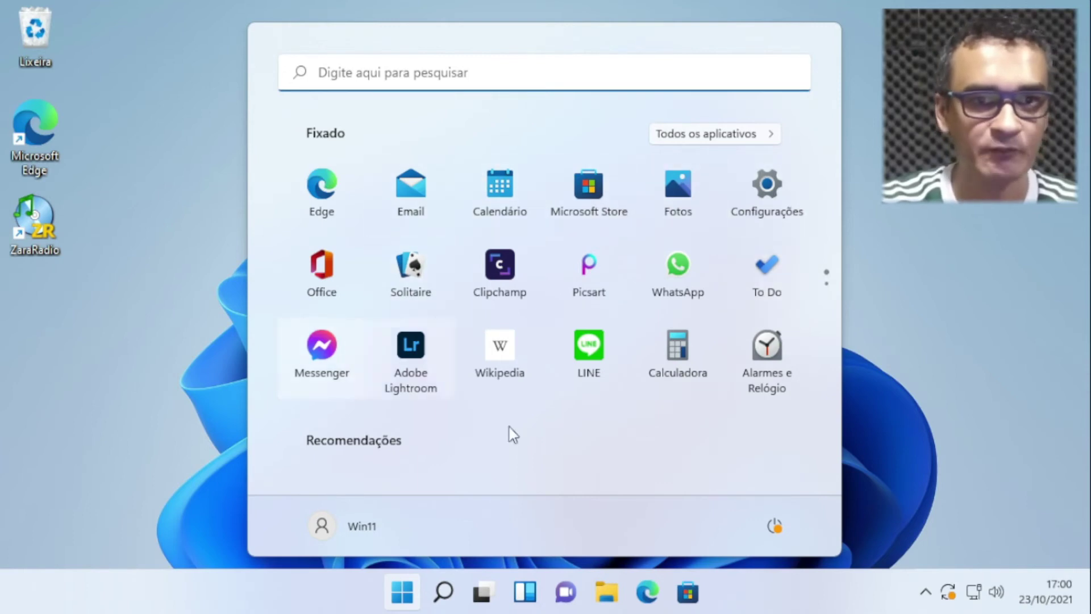
left_click(740, 142)
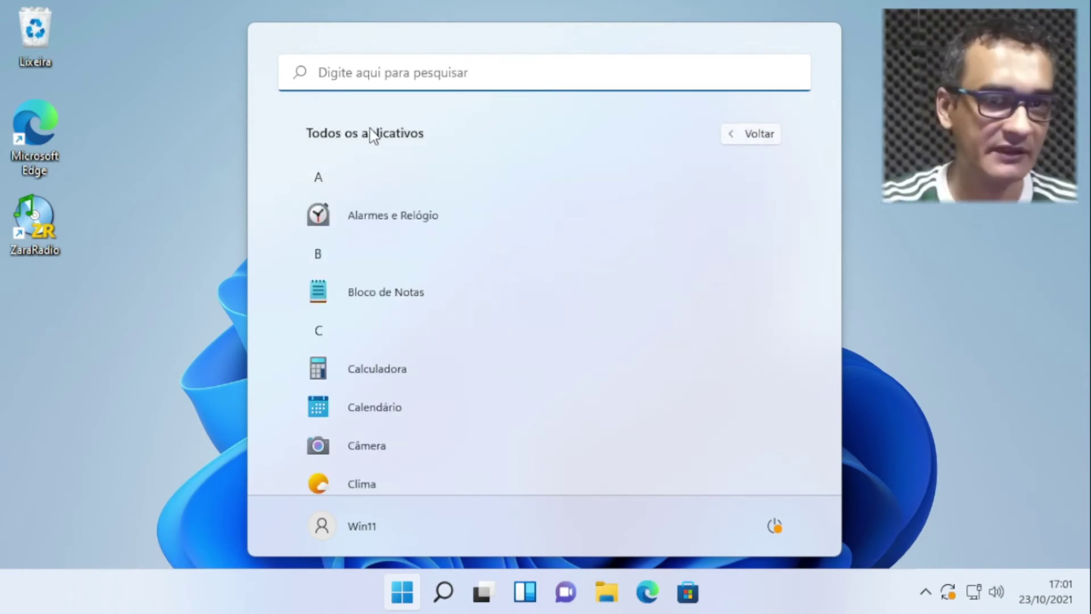
scroll(366, 217, "down", 3)
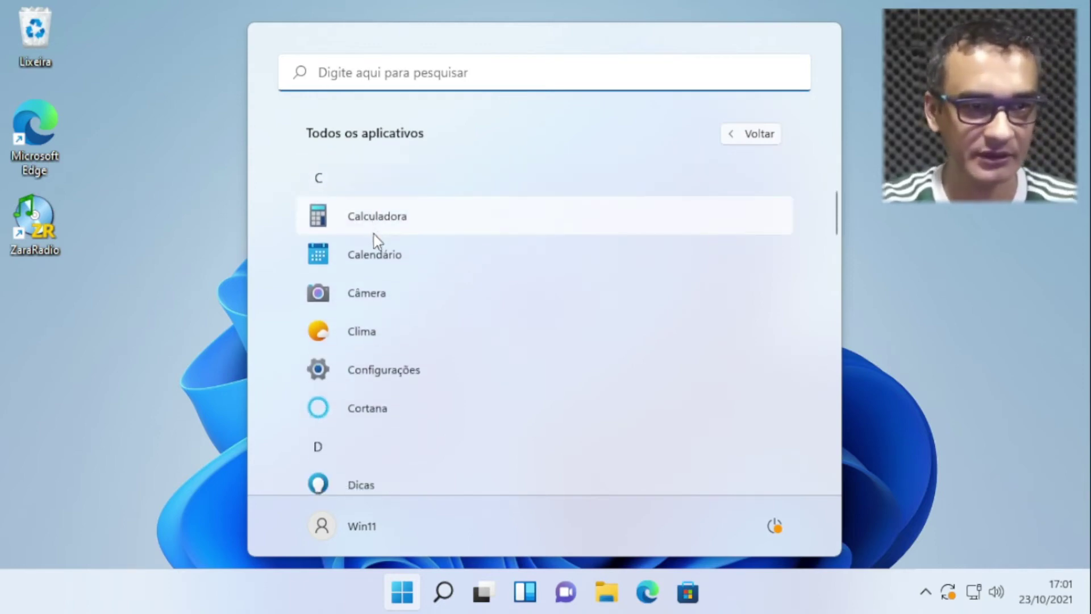
scroll(374, 230, "down", 5)
scroll(470, 195, "down", 1)
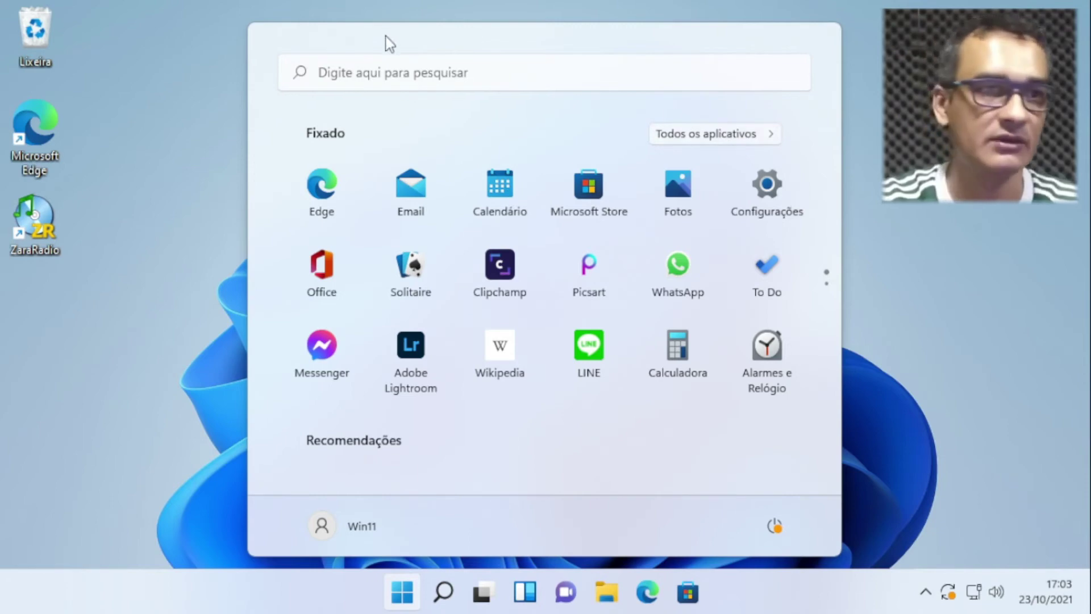
Step: Search the computer for "zara" from the Start menu
left_click(304, 71)
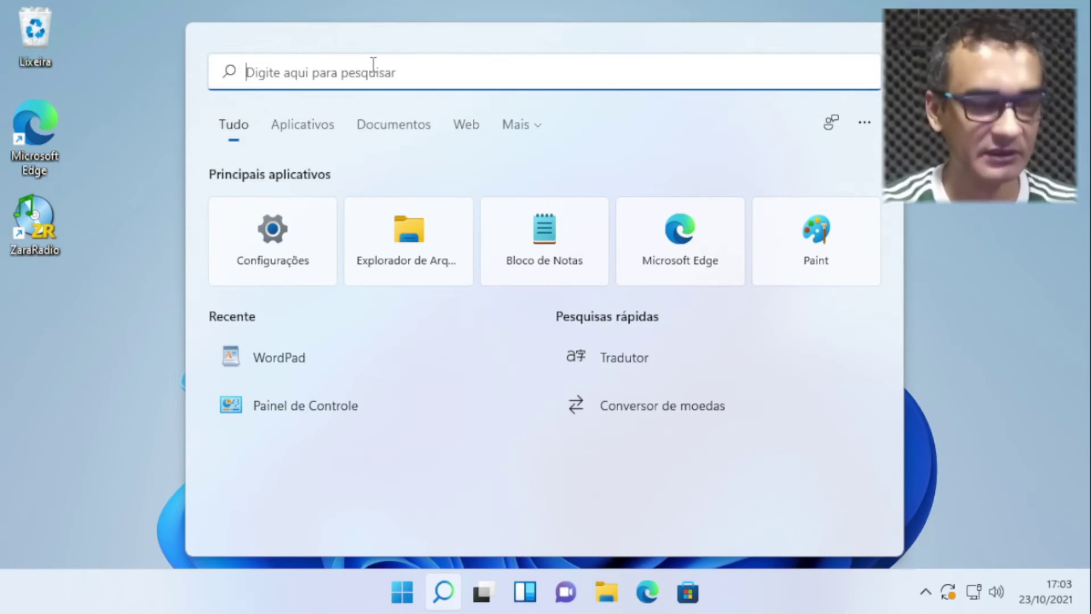
type("zara")
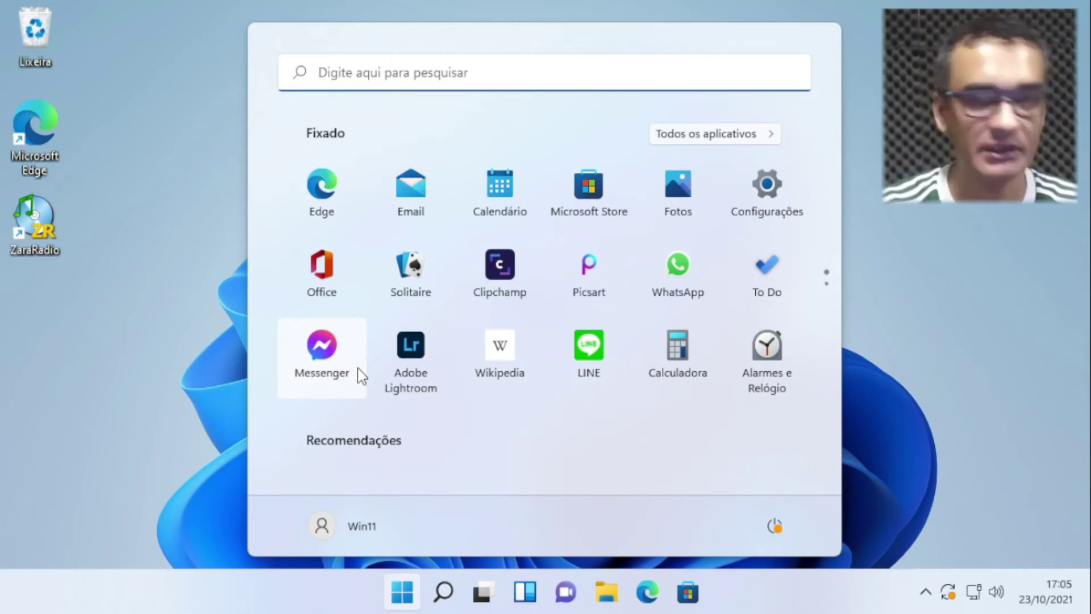
Step: Unpin Adobe Lightroom from the Start menu's pinned apps and close the menu
right_click(414, 358)
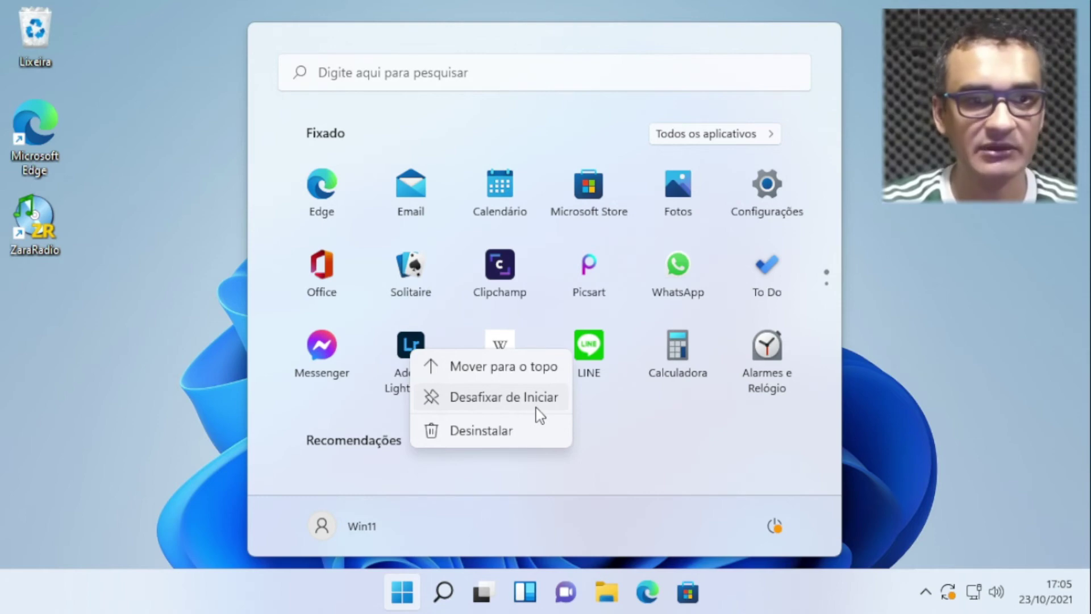
left_click(496, 403)
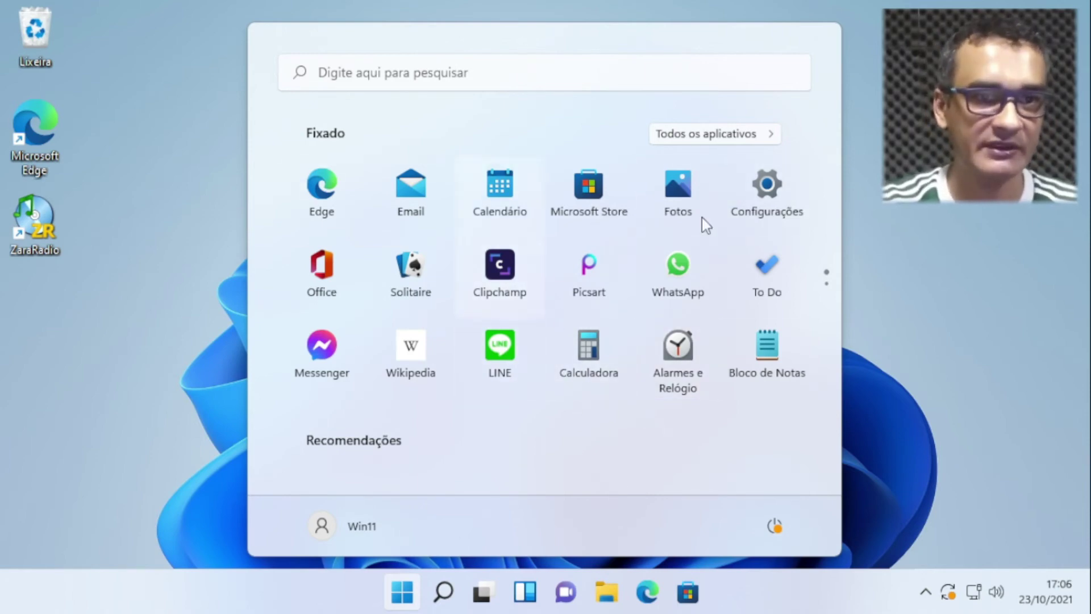
left_click(108, 392)
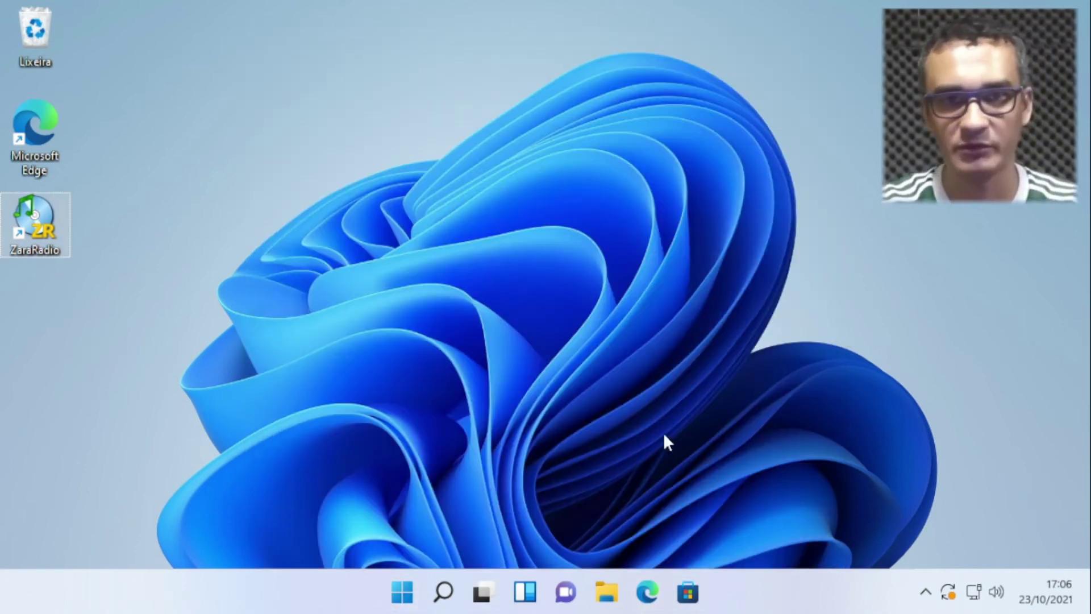
Step: Unpin Alarmes e Relógio, LINE and Bloco de Notas from the Start menu's pinned apps
key("super")
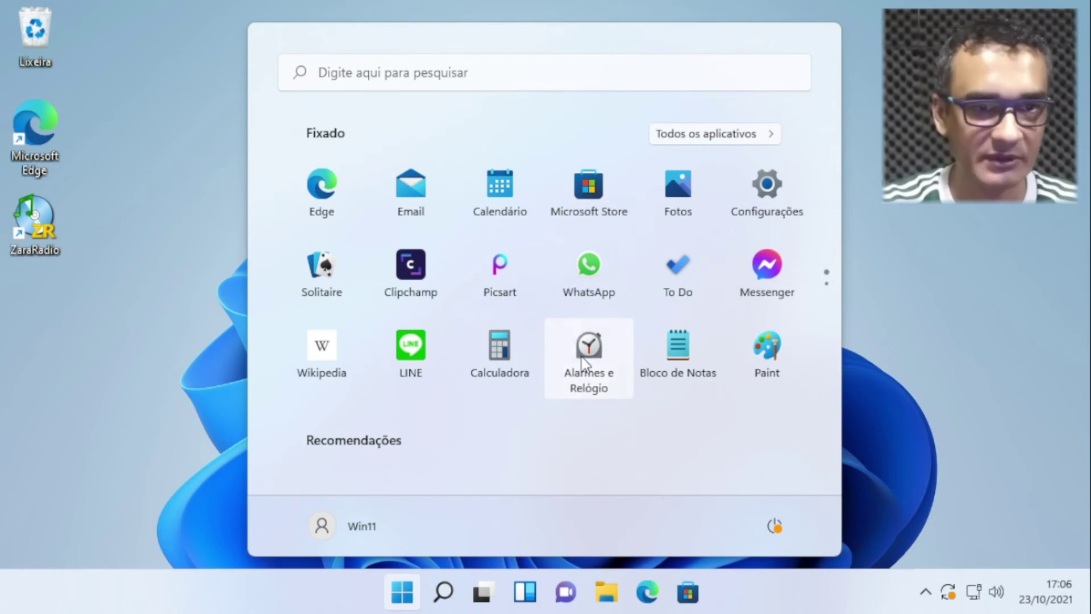
right_click(594, 357)
left_click(622, 412)
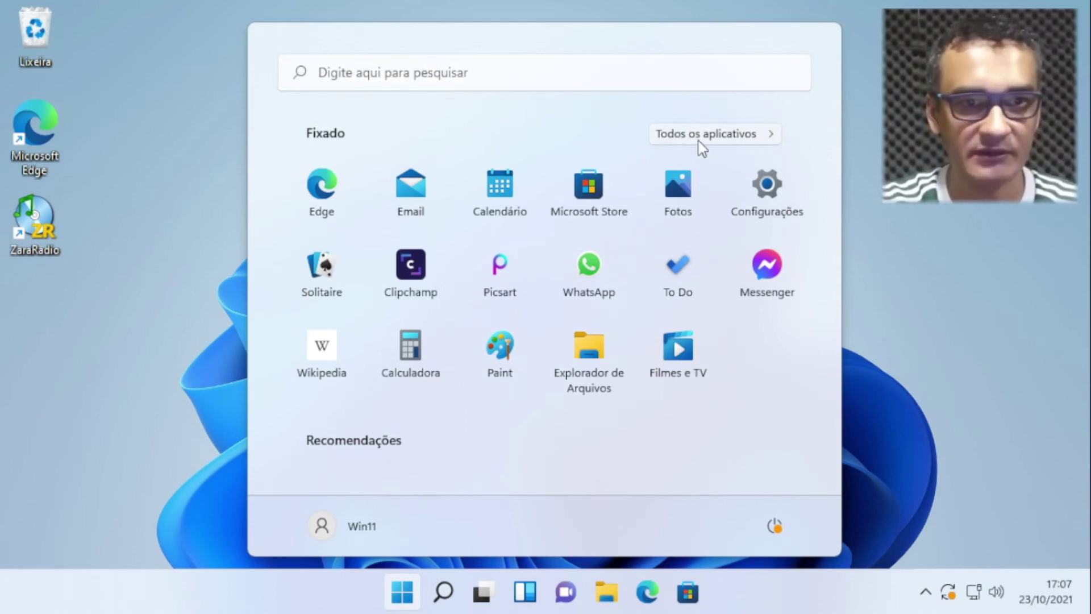
Step: Pin ZaraRadio to the Start menu from the list of all applications, check the pinned apps and close the menu
left_click(711, 134)
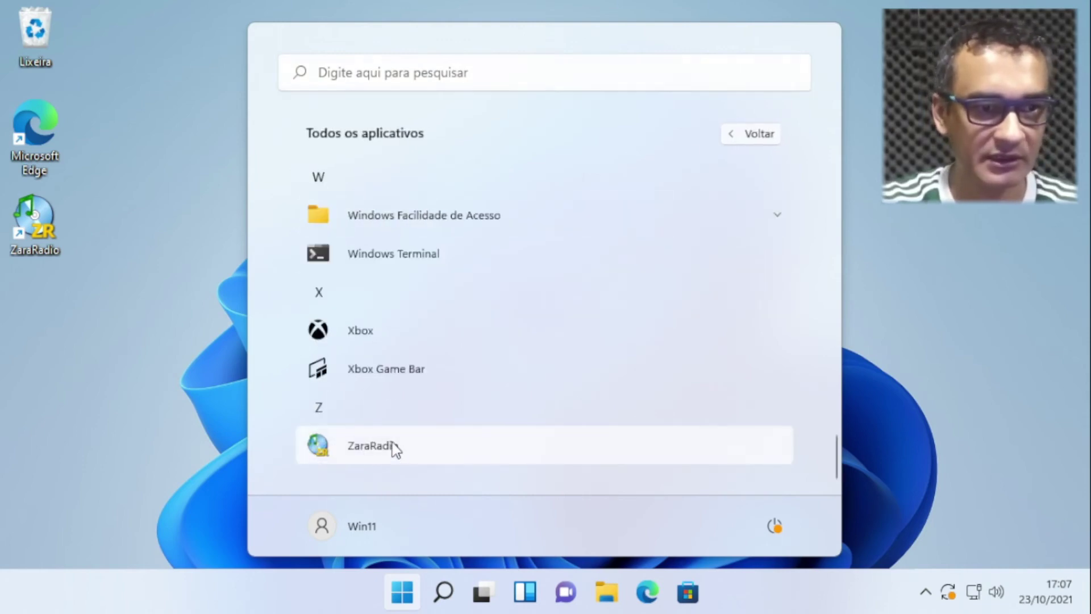
right_click(393, 447)
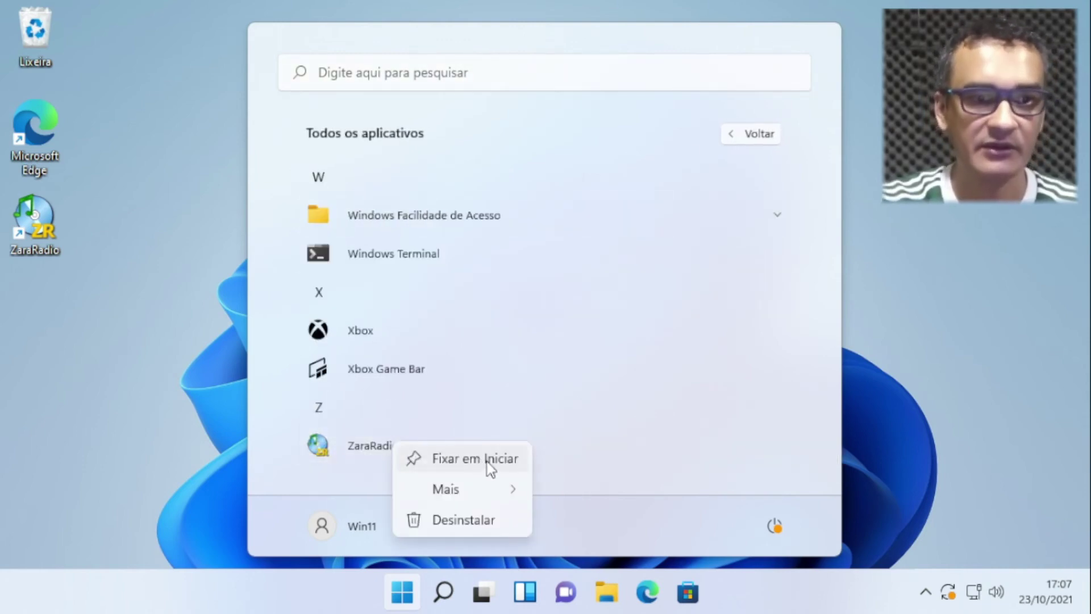
left_click(517, 463)
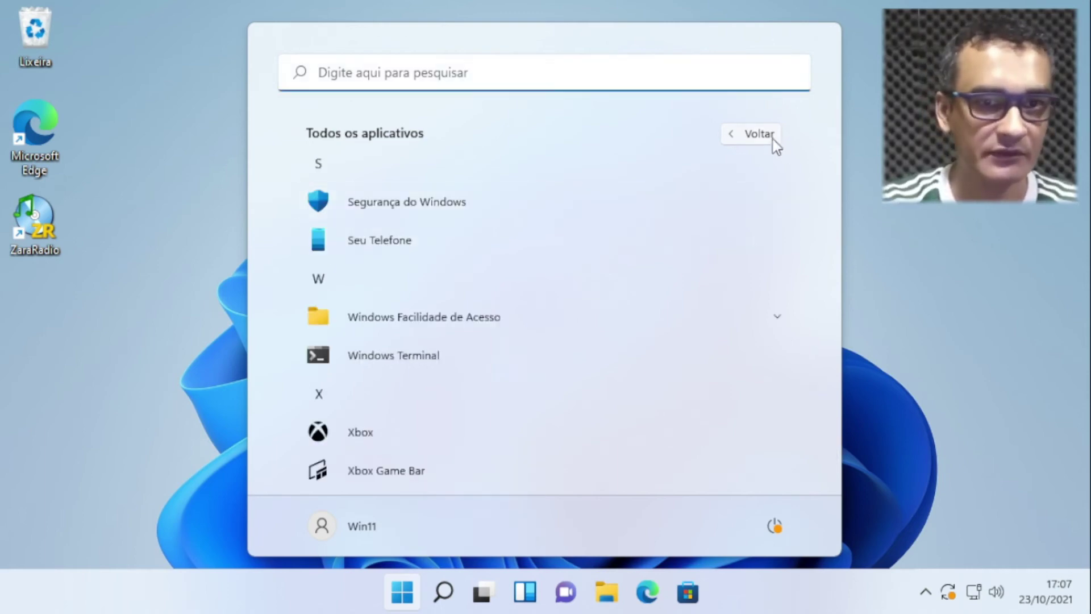
left_click(742, 134)
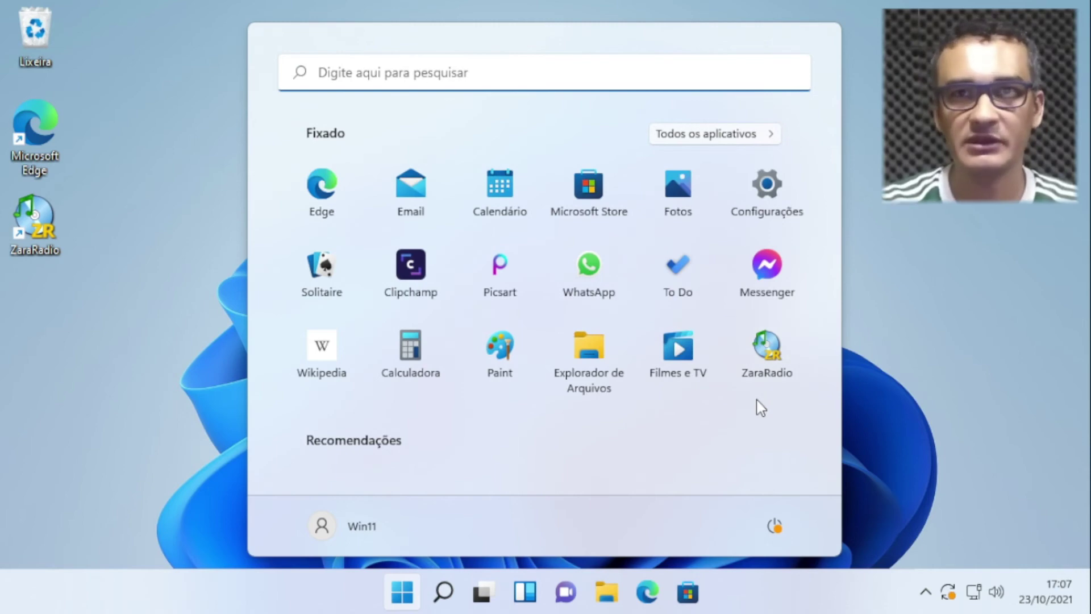
key("Escape")
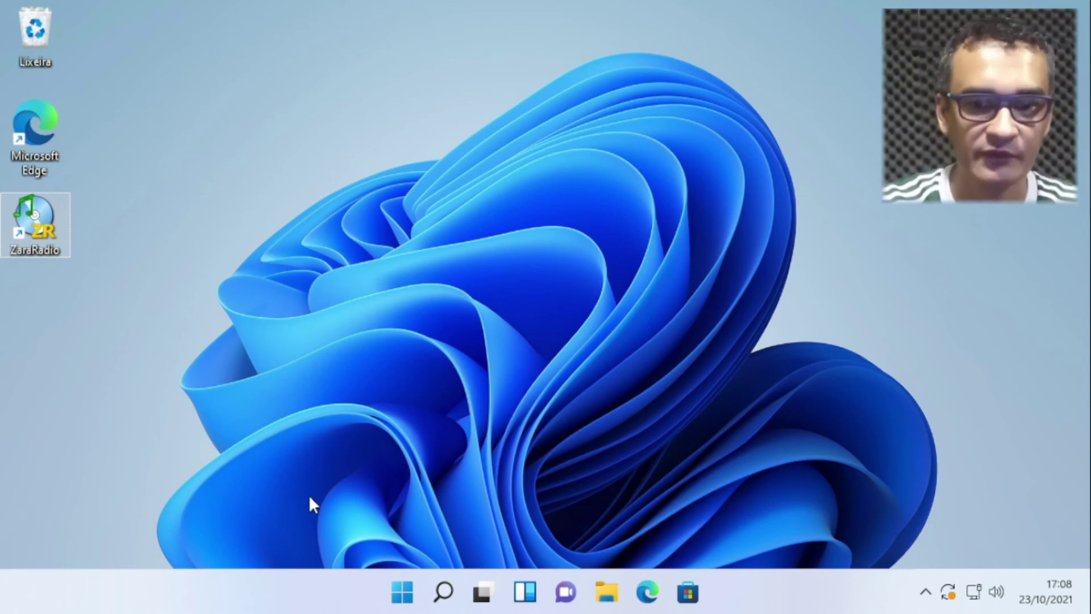
left_click(403, 593)
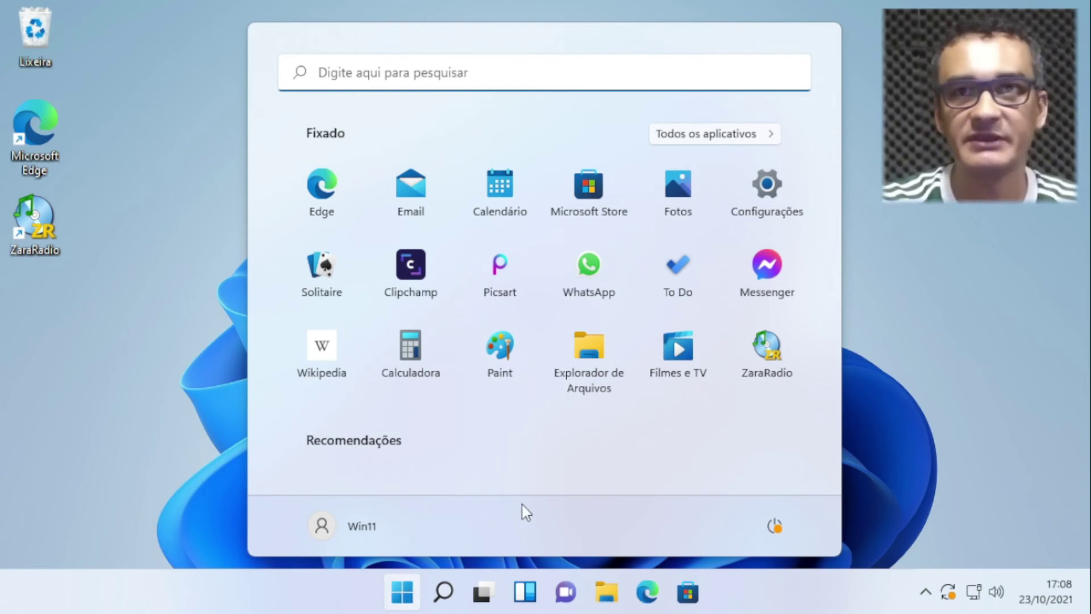
key("Escape")
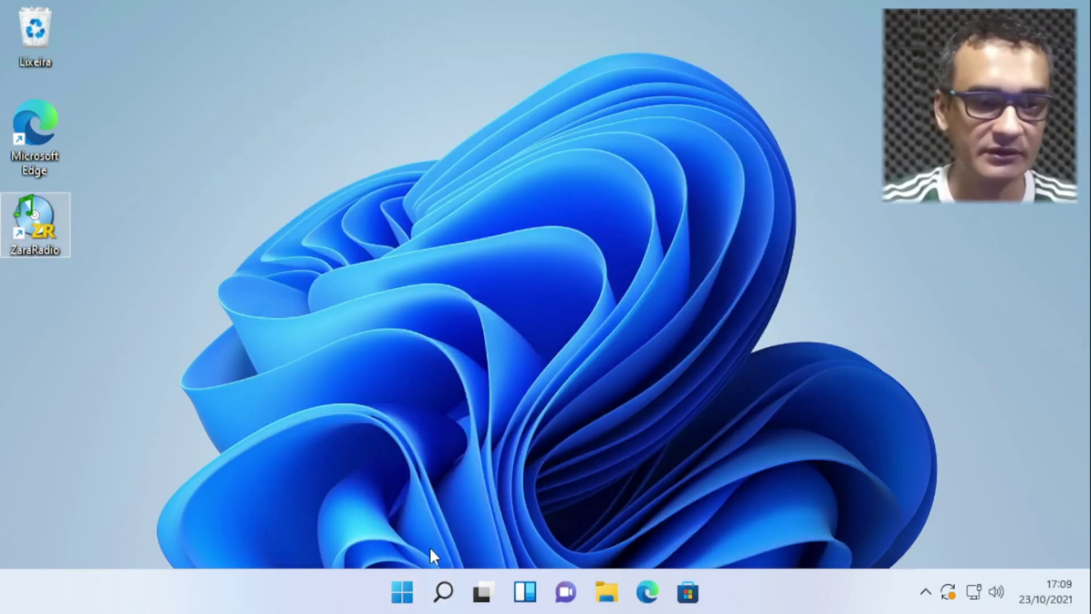
Step: Set the Windows color mode to Escuro in the Cores page of the Personalização settings
left_click(402, 591)
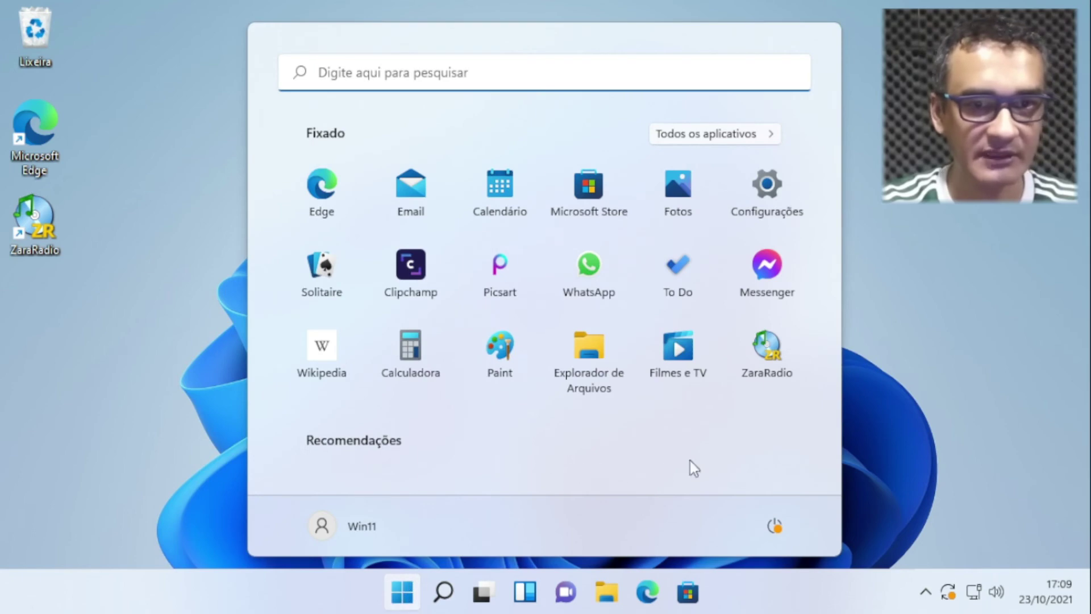
left_click(772, 186)
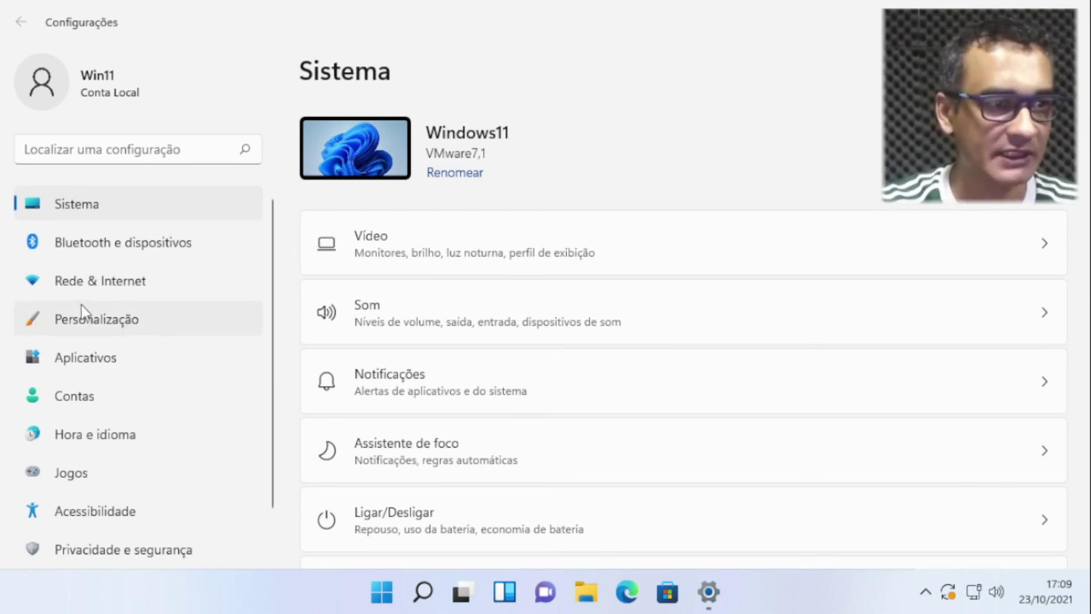
left_click(142, 320)
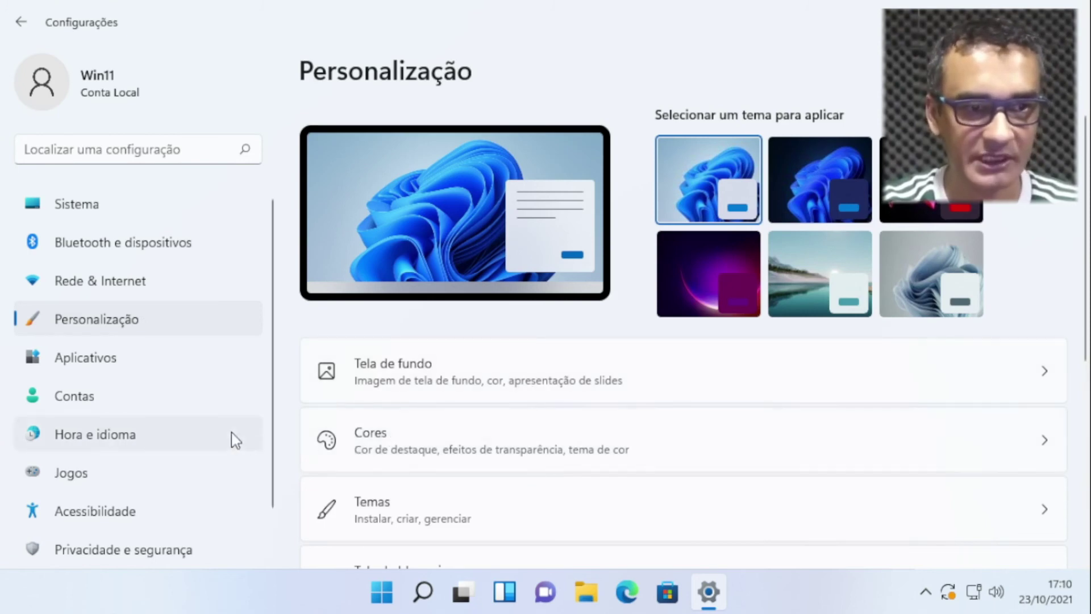
left_click(716, 447)
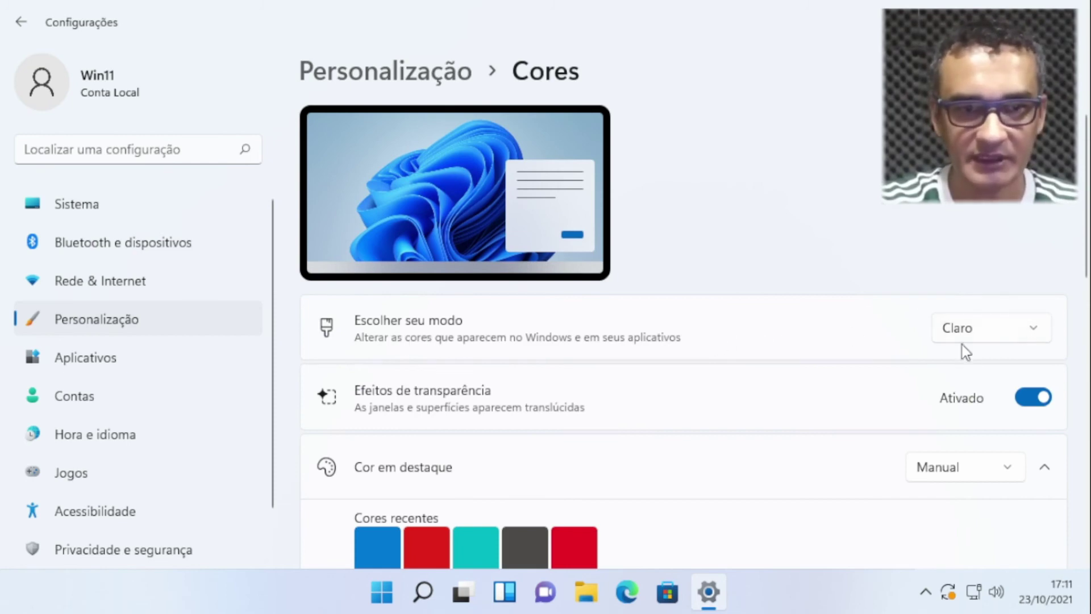
left_click(1028, 335)
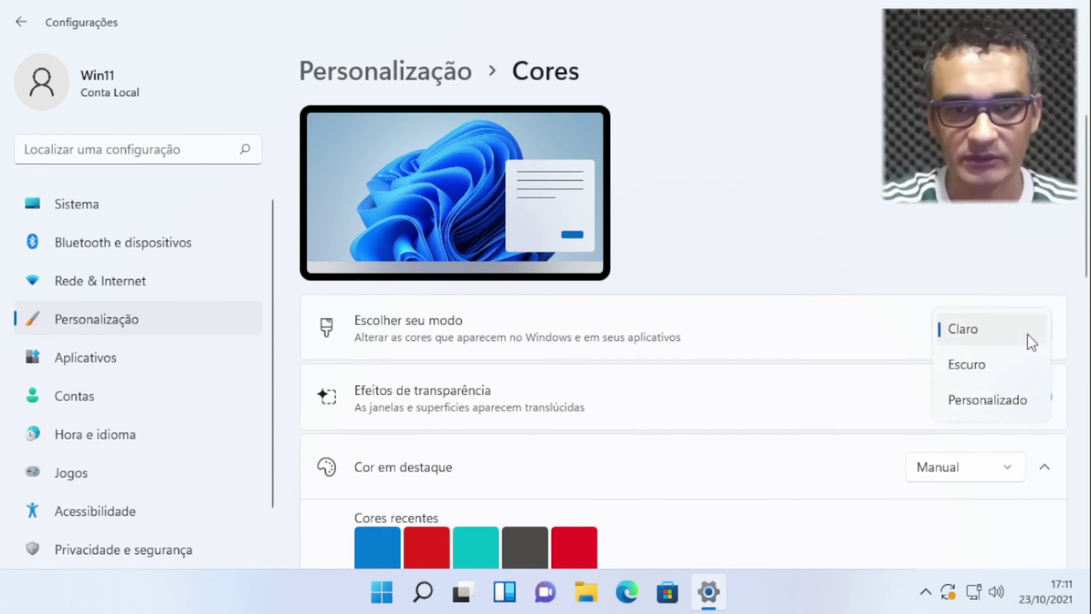
left_click(990, 373)
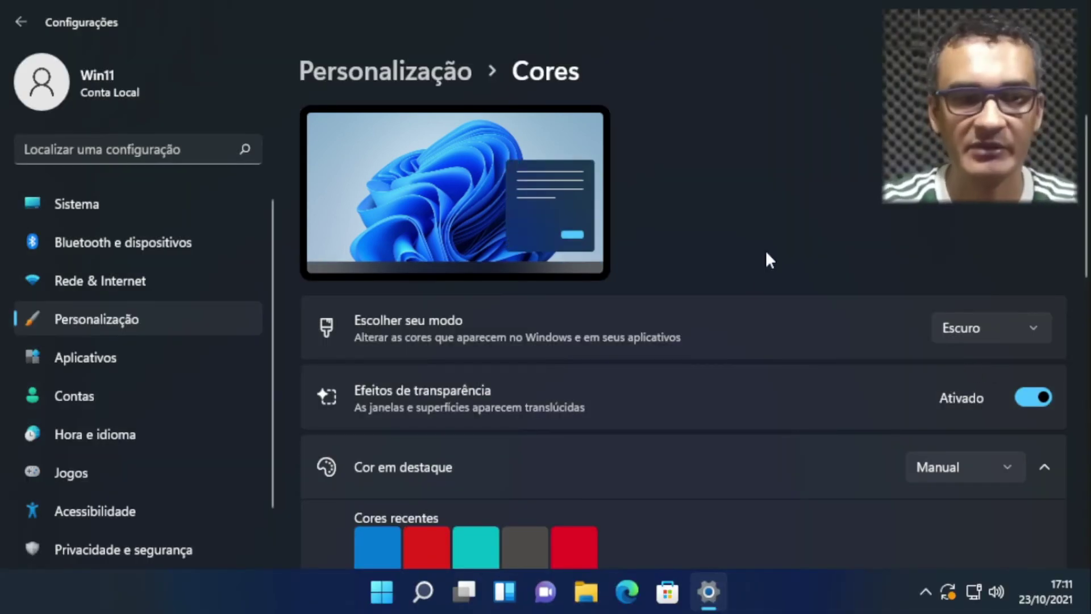
Step: Look over the color settings, close them, and view the desktop and Start menu in dark mode
scroll(852, 231, "down", 2)
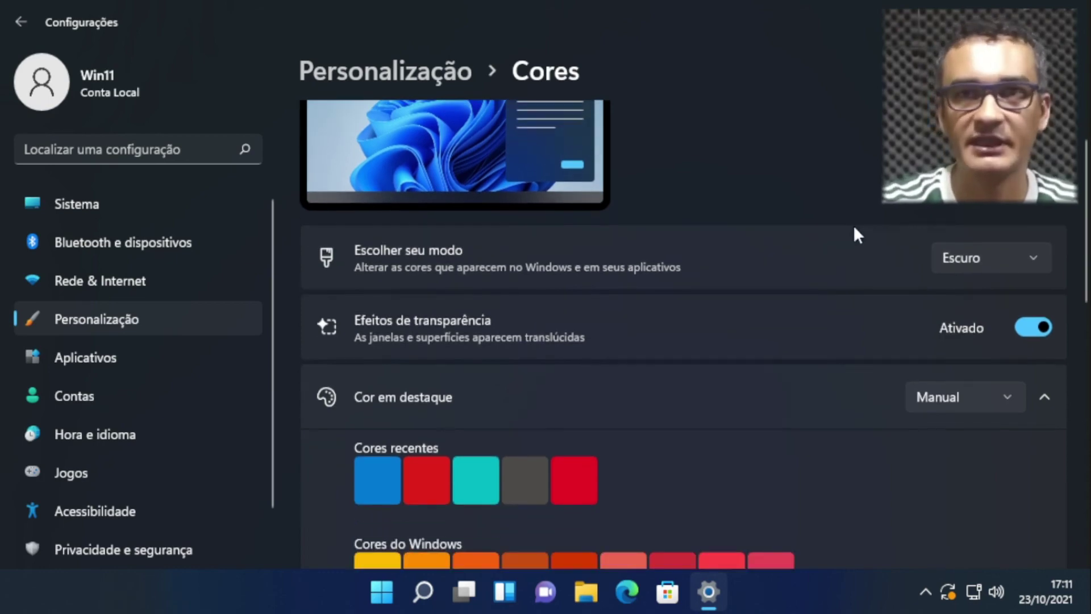
scroll(855, 228, "up", 2)
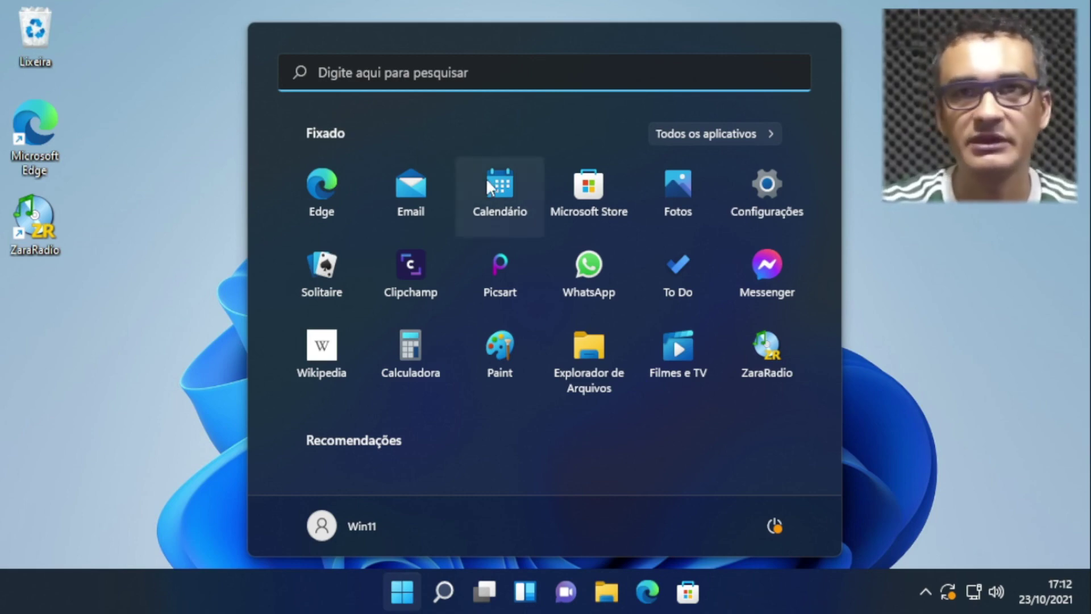
left_click(369, 567)
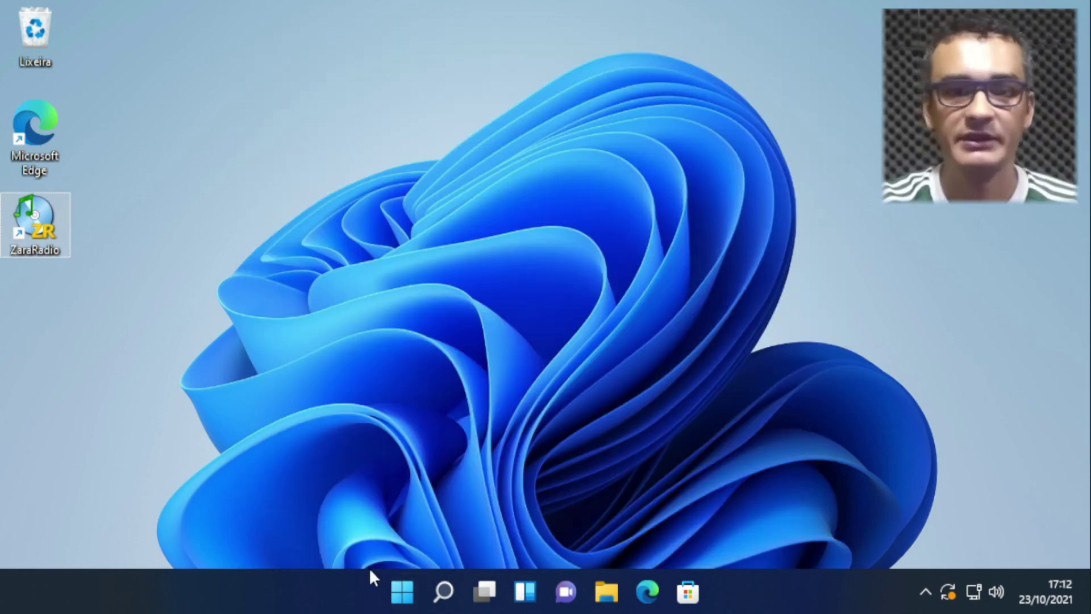
left_click(401, 592)
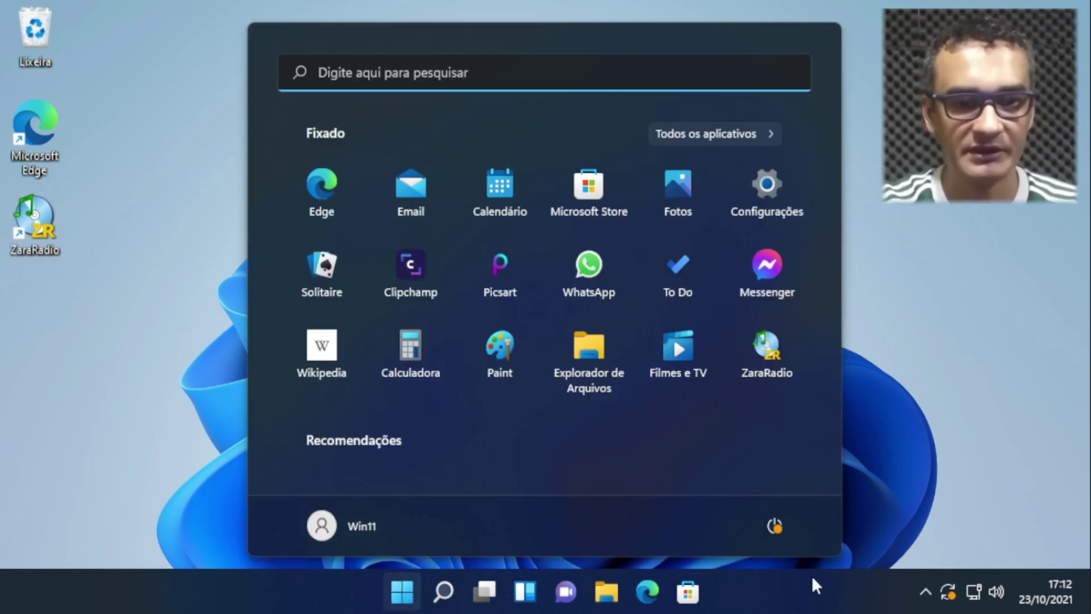